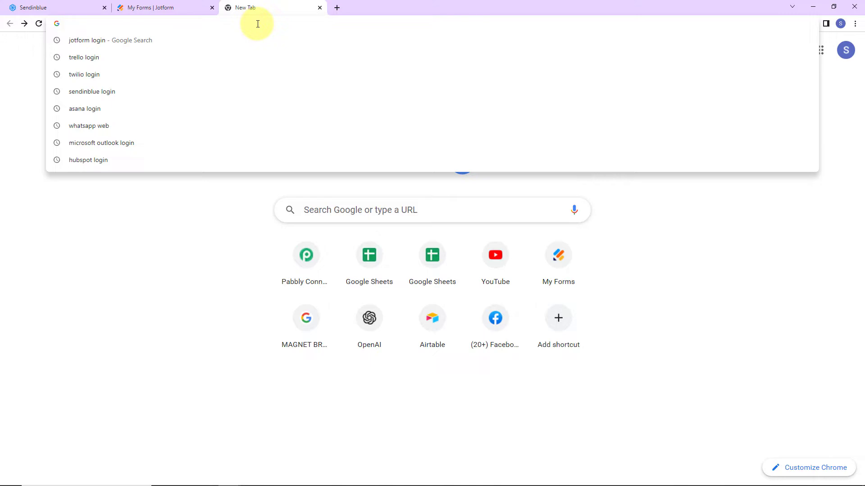
Step: Load pabbly.com/connect from the address-bar suggestion in the new Chrome tab
{"action": "type", "text": "pa"}
{"action": "key", "text": "Return"}
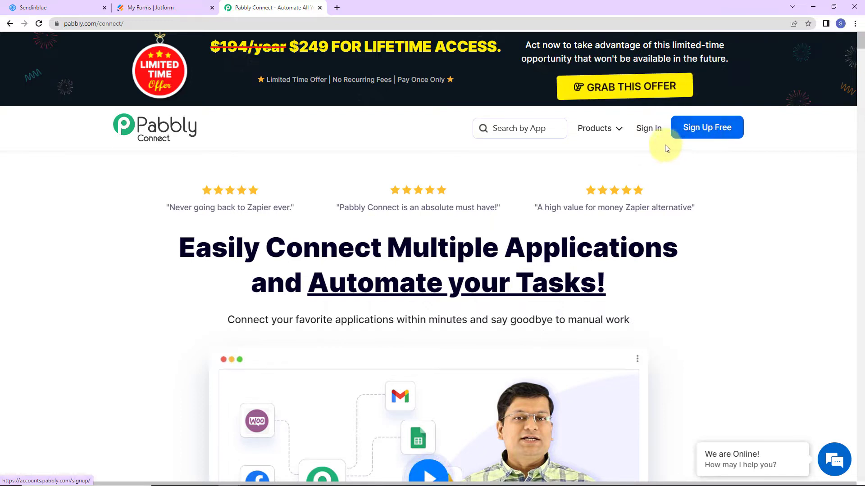
Step: Sign in, enter Pabbly Connect via Access Now, and start a new workflow
{"action": "left_click", "coordinate": [651, 136]}
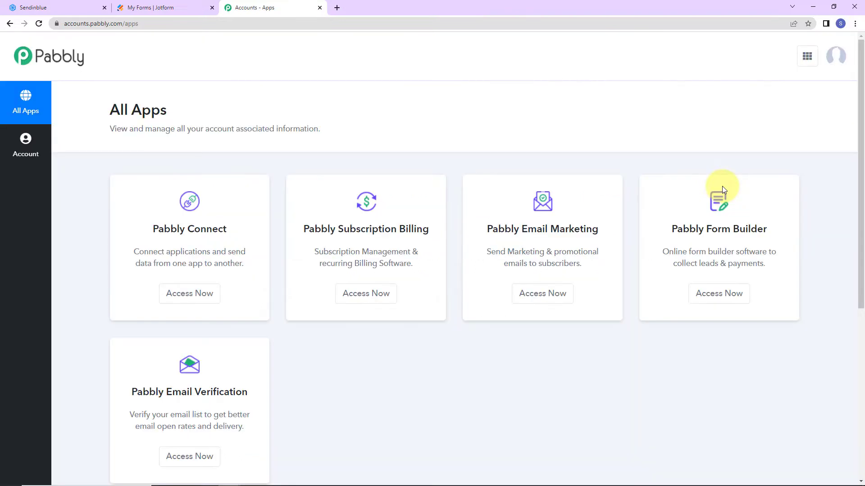
{"action": "left_click", "coordinate": [203, 293]}
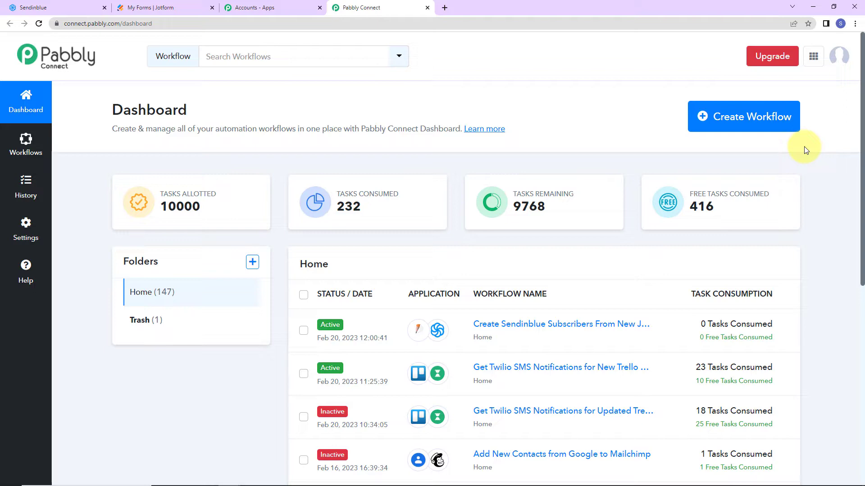
{"action": "left_click", "coordinate": [782, 116]}
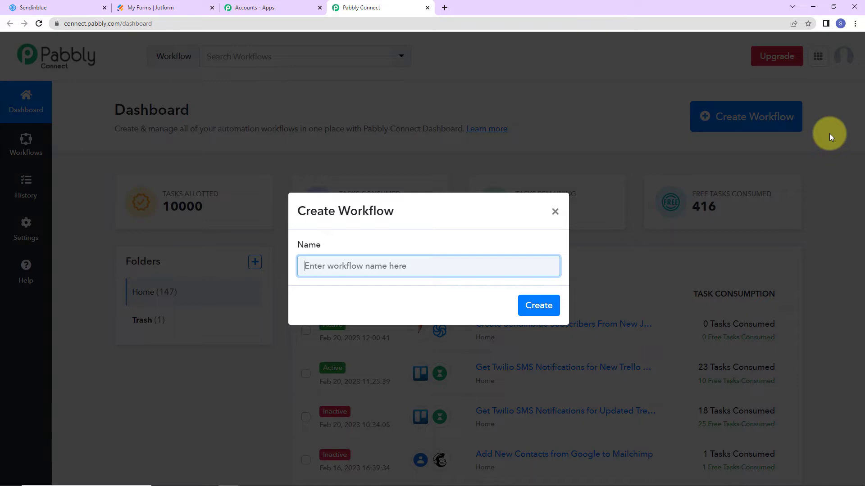
Step: Create the workflow named 'Create Sendinblue Subscribers From New Jotform Responses'
{"action": "type", "text": "Create Sendinblue Subscribers From New Jotform Responses"}
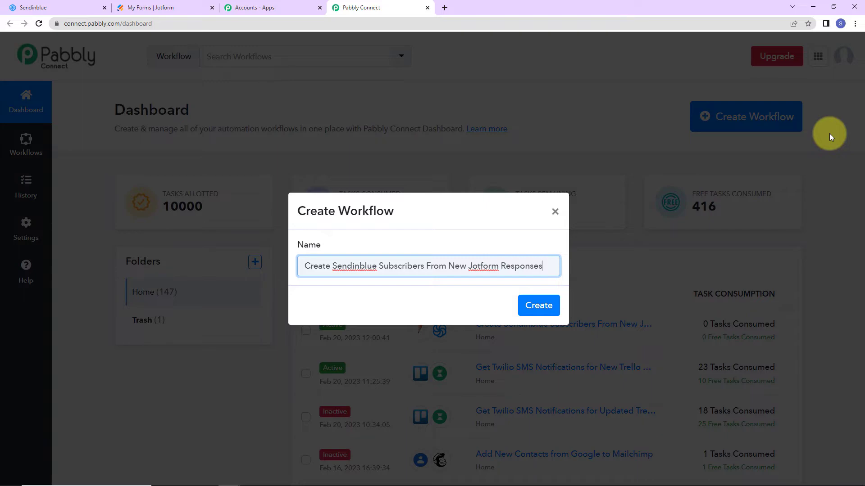
{"action": "left_click", "coordinate": [544, 305]}
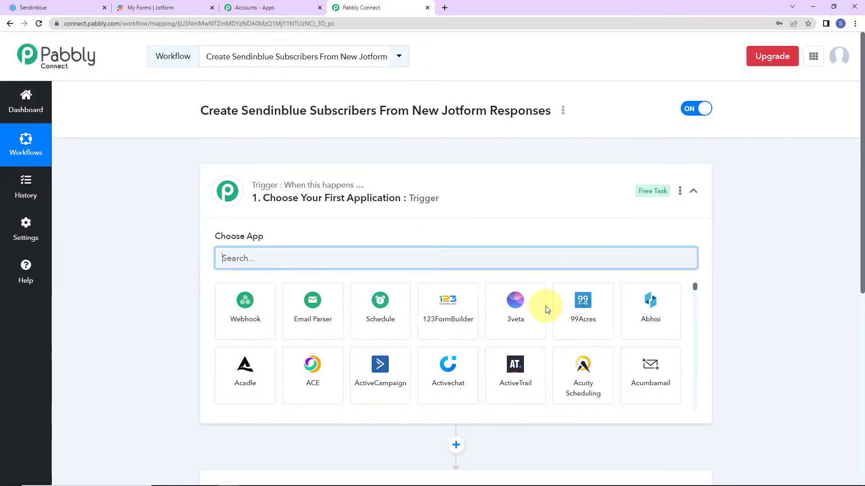
{"action": "scroll", "coordinate": [450, 201], "scroll_direction": "down", "scroll_amount": 5}
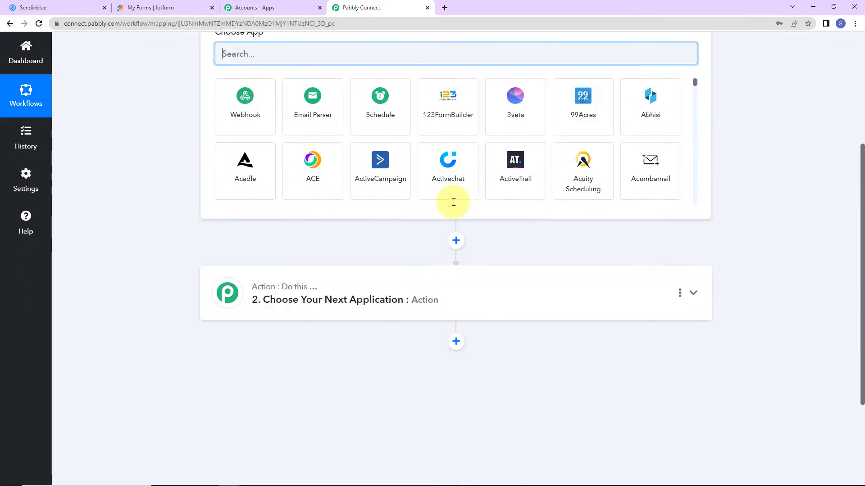
{"action": "scroll", "coordinate": [436, 339], "scroll_direction": "up", "scroll_amount": 3}
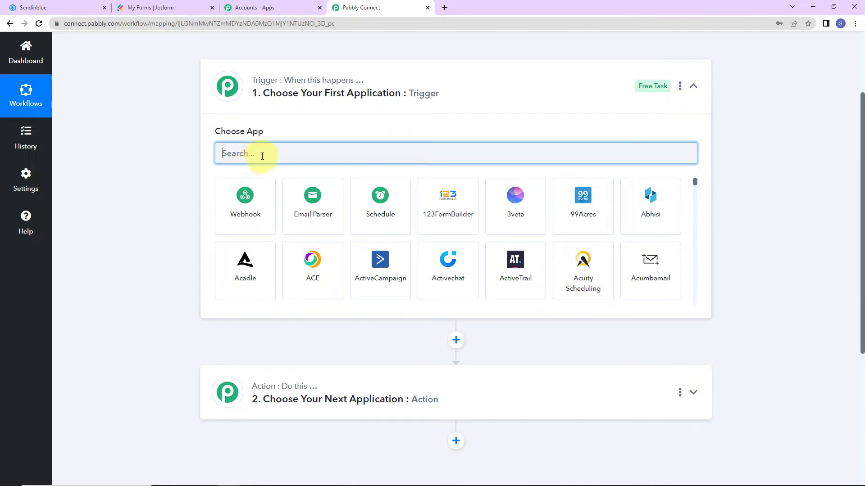
Step: Set the trigger to JotForm's New Response event and copy its webhook URL
{"action": "type", "text": "jot"}
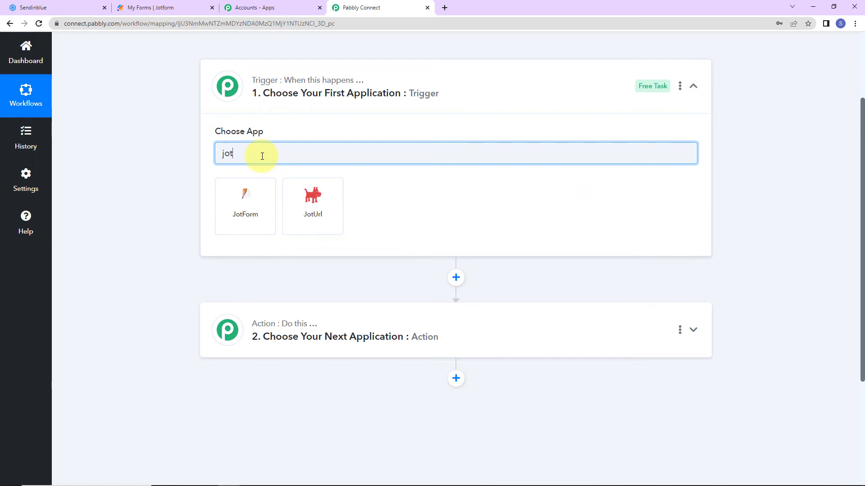
{"action": "left_click", "coordinate": [256, 204]}
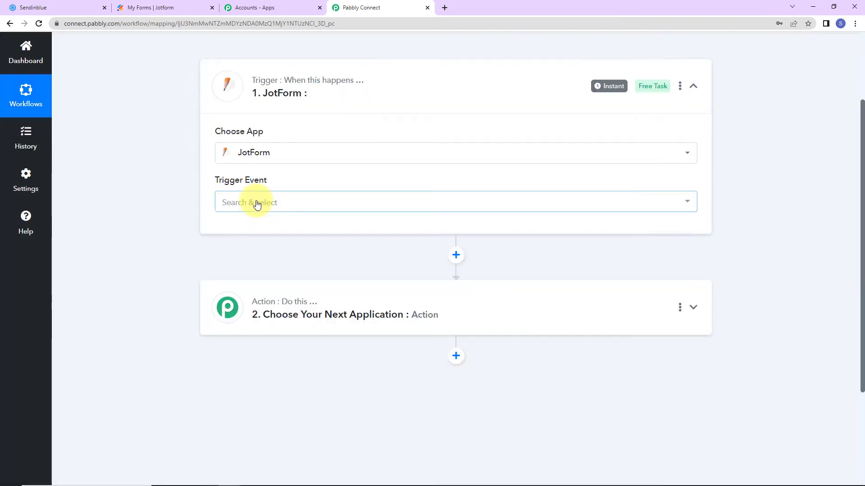
{"action": "left_click", "coordinate": [257, 205]}
{"action": "left_click", "coordinate": [257, 253]}
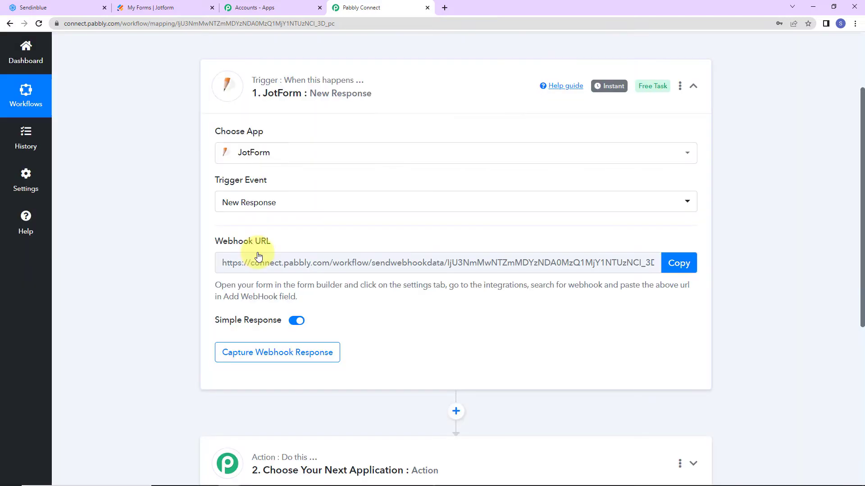
{"action": "mouse_move", "coordinate": [227, 249]}
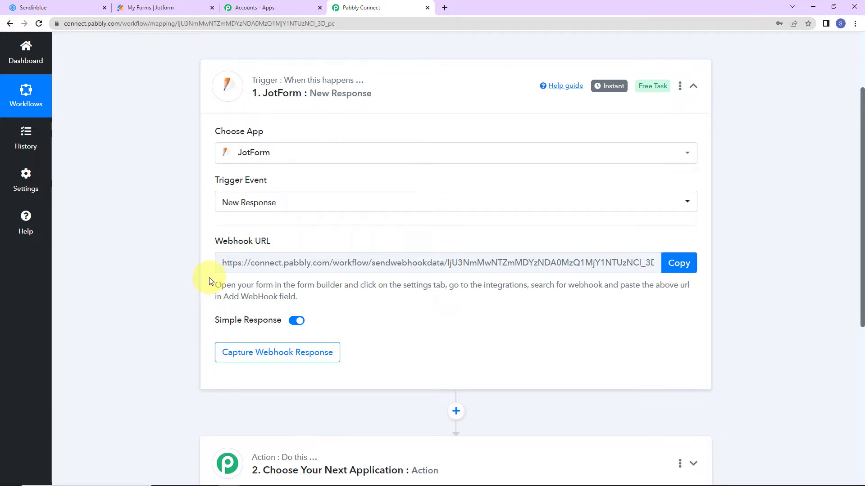
{"action": "left_click", "coordinate": [680, 265]}
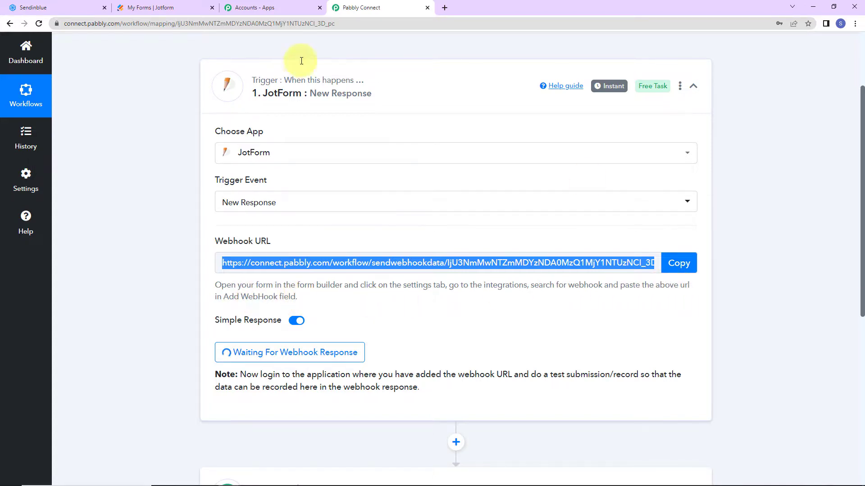
Step: Open the New Contact Submission form from My Forms in Jotform's Form Builder
{"action": "left_click", "coordinate": [180, 9]}
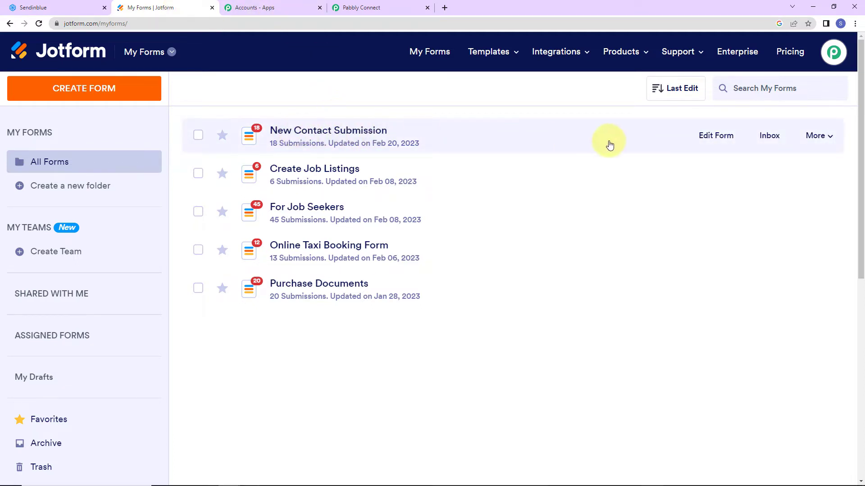
{"action": "left_click", "coordinate": [711, 136]}
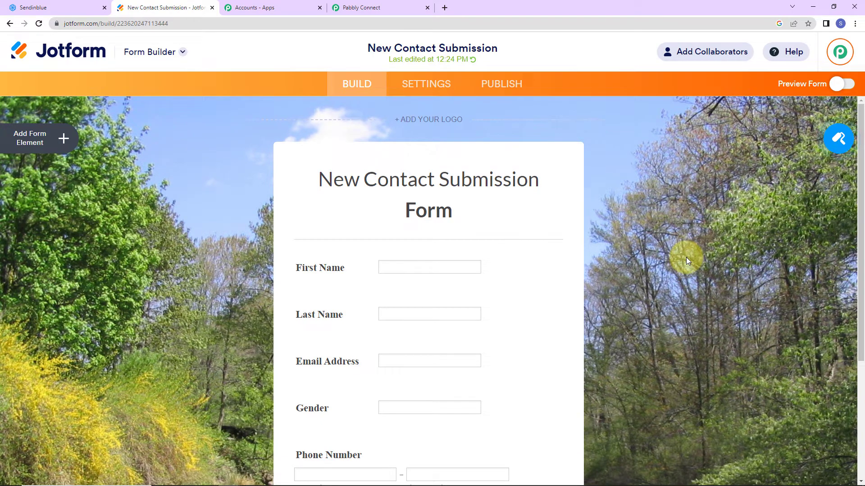
{"action": "scroll", "coordinate": [686, 258], "scroll_direction": "down", "scroll_amount": 3}
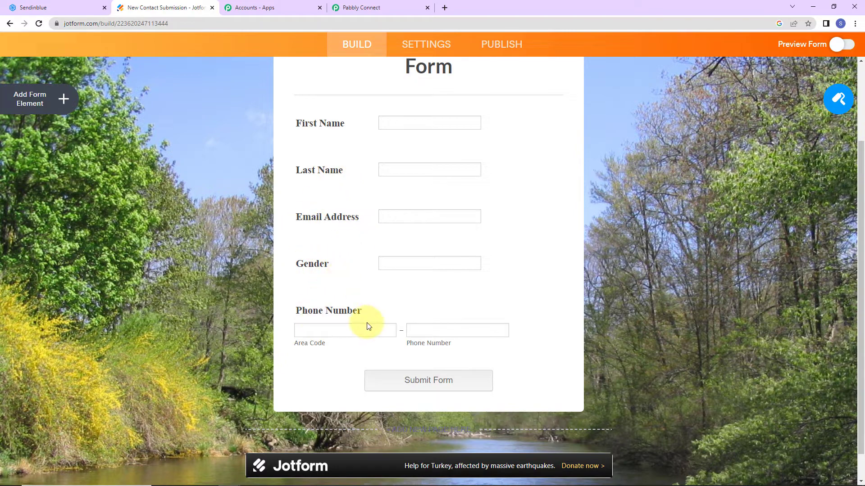
{"action": "scroll", "coordinate": [513, 270], "scroll_direction": "up", "scroll_amount": 3}
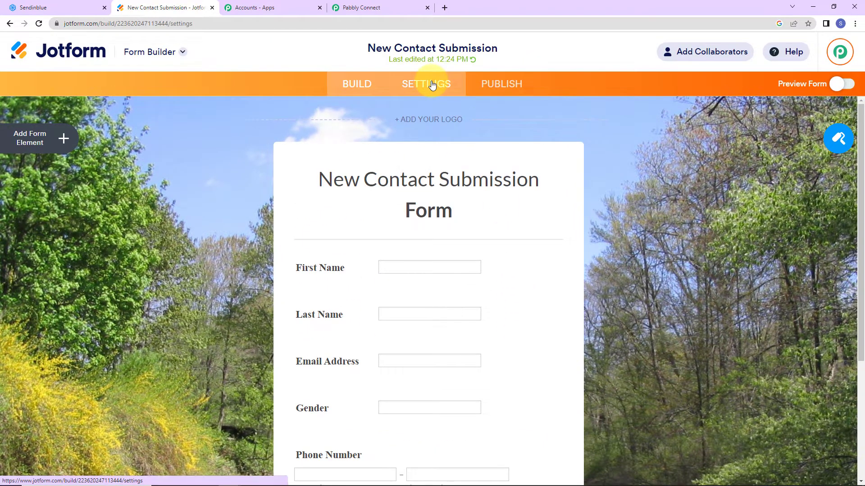
{"action": "left_click", "coordinate": [428, 83]}
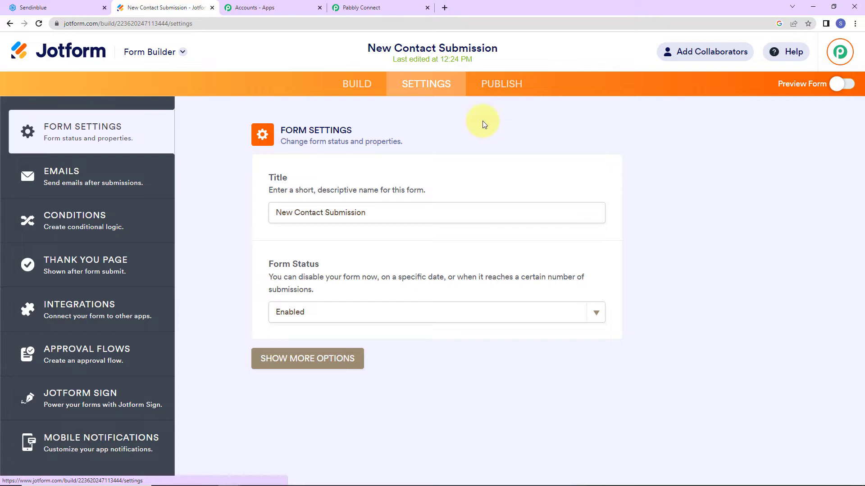
{"action": "left_click", "coordinate": [88, 310]}
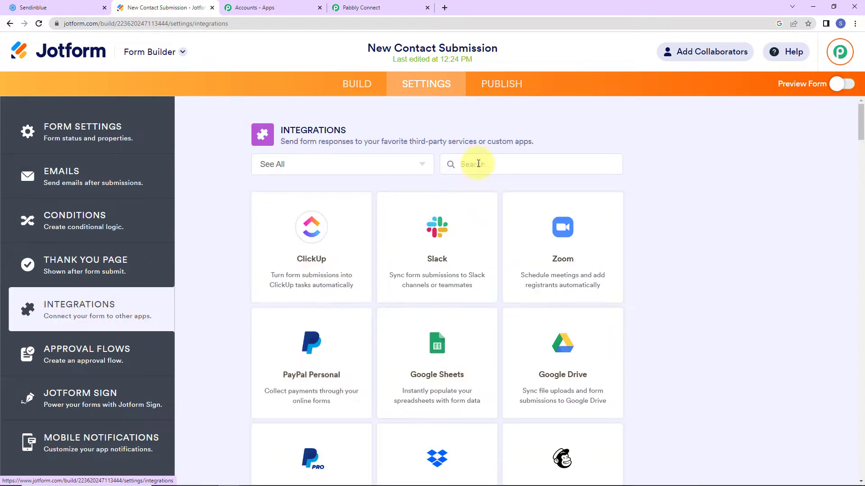
{"action": "left_click", "coordinate": [485, 160]}
{"action": "type", "text": "we"}
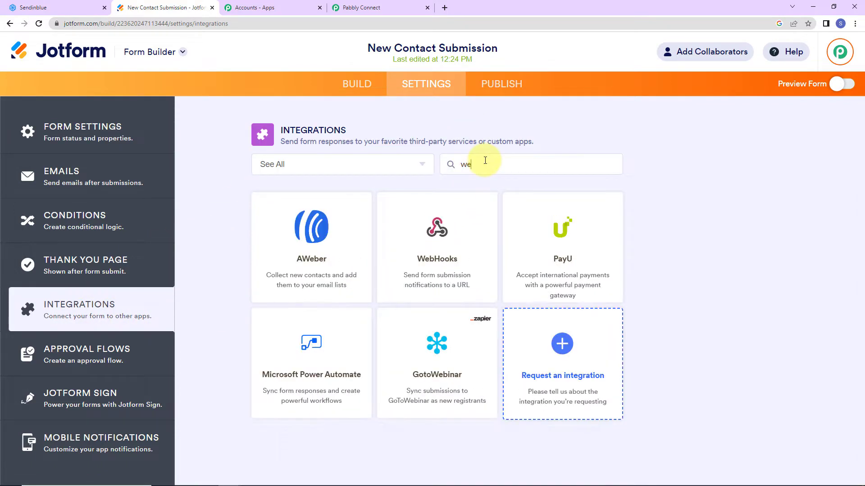
{"action": "left_click", "coordinate": [475, 229]}
{"action": "triple_click", "coordinate": [295, 291]}
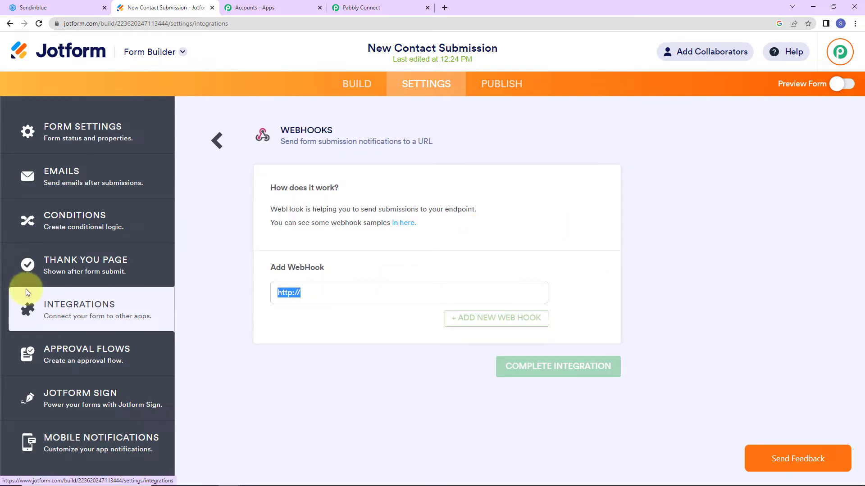
{"action": "key", "text": "BackSpace"}
Step: Paste the Pabbly webhook URL, complete the WebHooks integration, and preview the form
{"action": "left_click", "coordinate": [379, 8]}
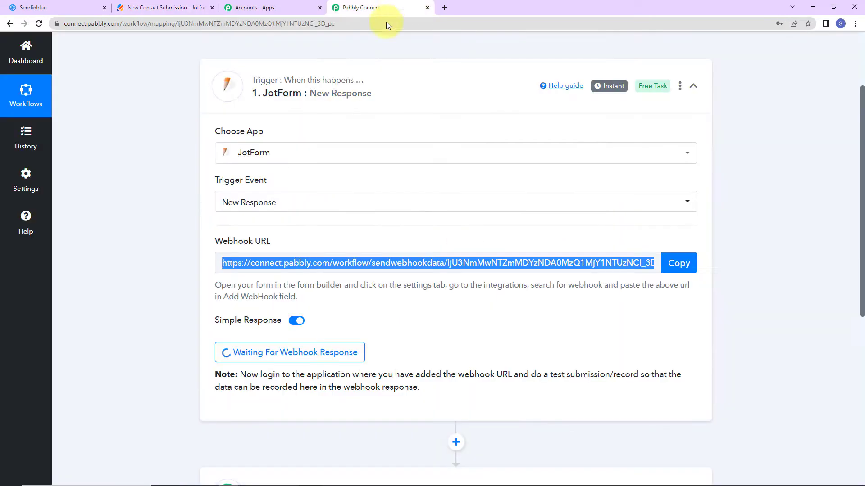
{"action": "left_click_drag", "start_coordinate": [228, 262], "coordinate": [649, 265]}
{"action": "left_click", "coordinate": [678, 263]}
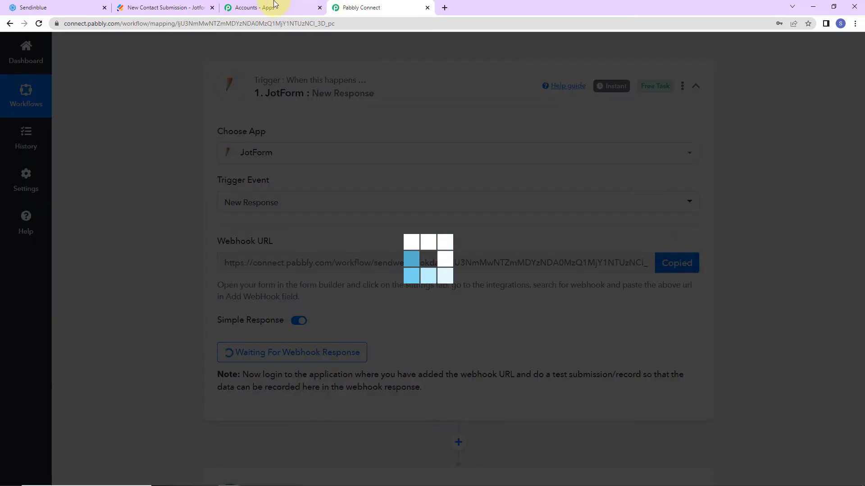
{"action": "left_click", "coordinate": [164, 8]}
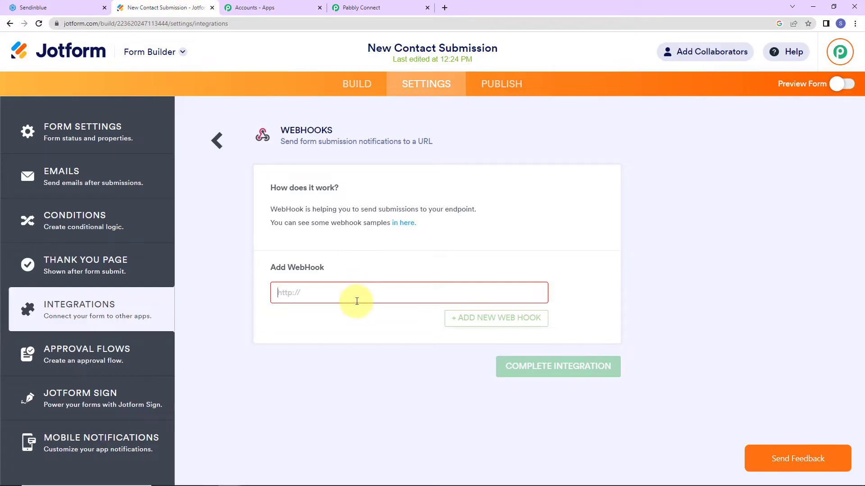
{"action": "key", "text": "ctrl+v"}
{"action": "left_click", "coordinate": [516, 372]}
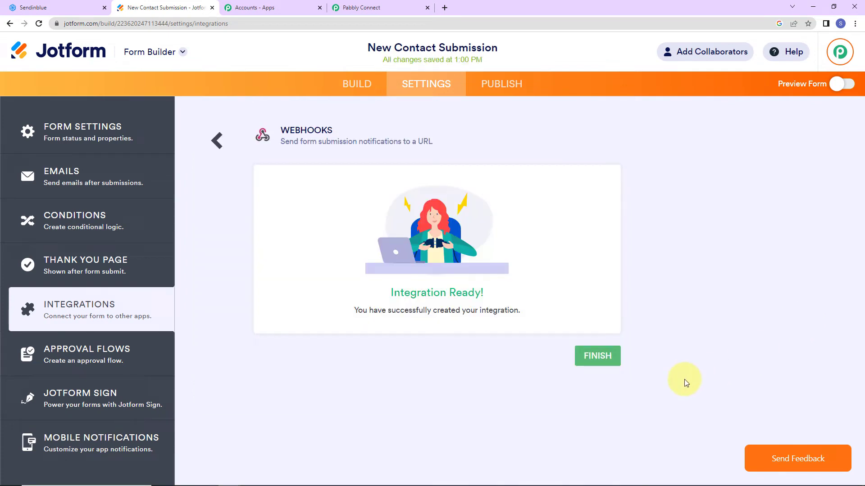
{"action": "left_click", "coordinate": [609, 359]}
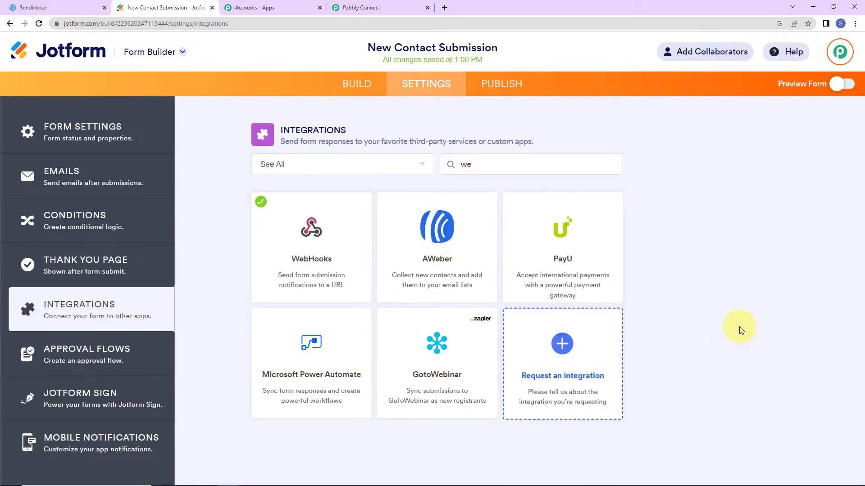
{"action": "left_click", "coordinate": [840, 84]}
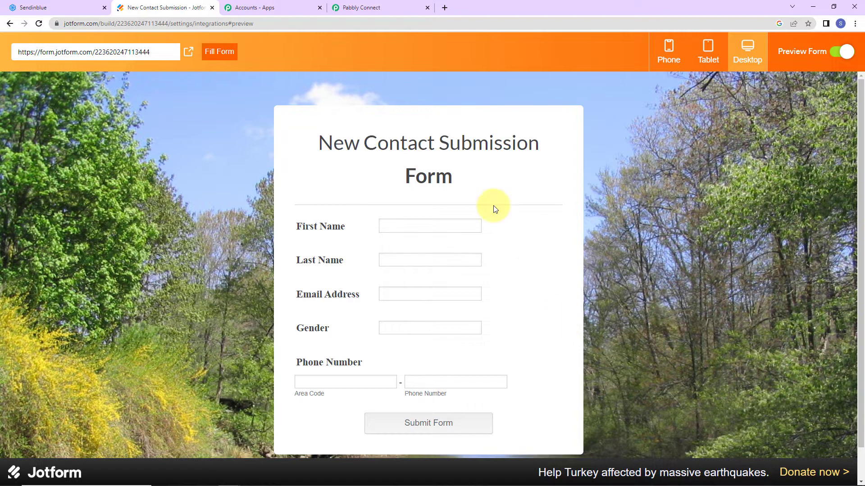
Step: Fill the form preview with first name Dum, last name Test and a sample email
{"action": "left_click", "coordinate": [358, 6]}
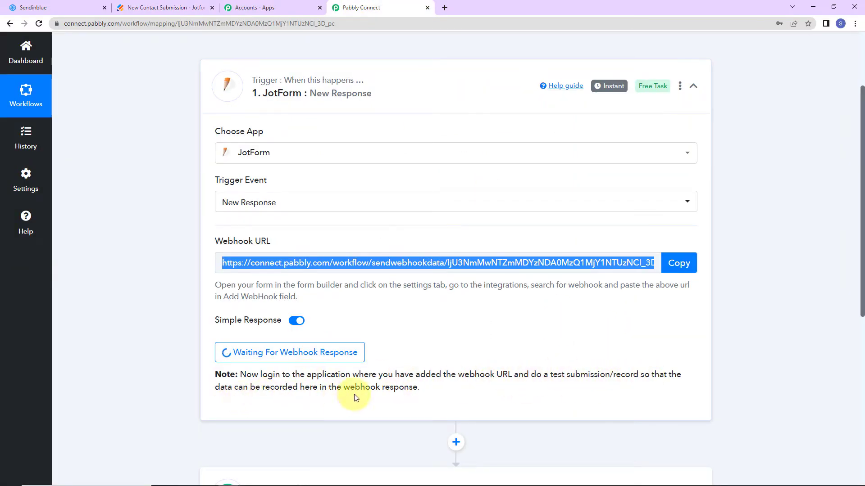
{"action": "left_click", "coordinate": [176, 6]}
{"action": "left_click", "coordinate": [418, 226]}
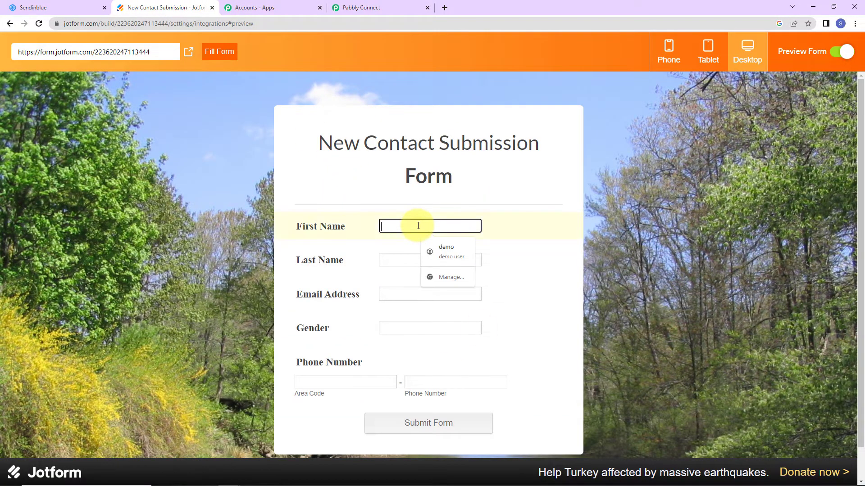
{"action": "type", "text": "Dummy"}
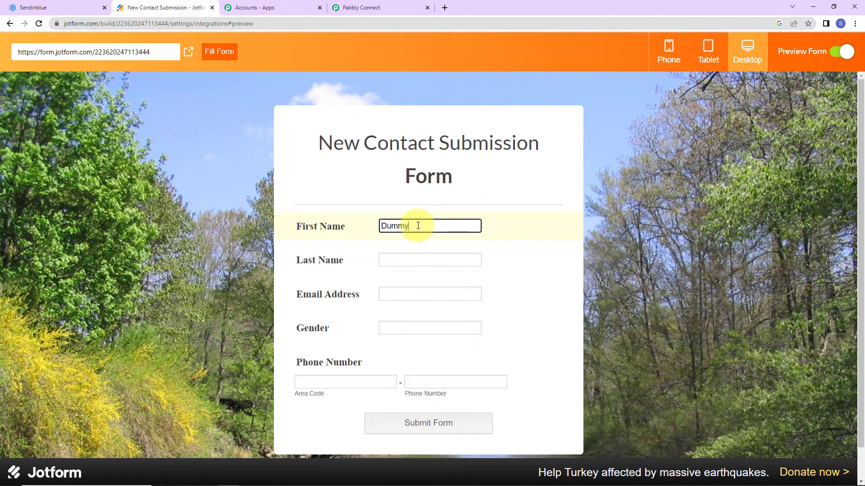
{"action": "key", "text": "Tab"}
{"action": "type", "text": "Test"}
{"action": "key", "text": "Tab"}
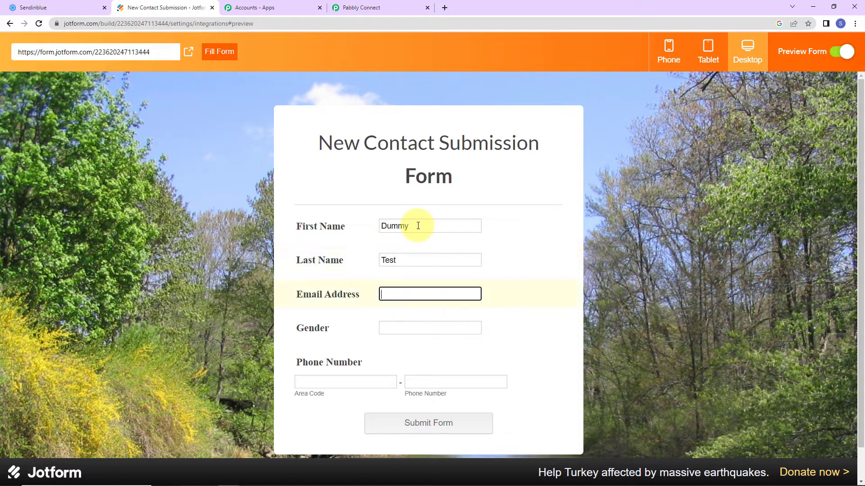
Step: Set gender to Male and a +91 phone number, then submit the test response
{"action": "left_click", "coordinate": [424, 329]}
{"action": "left_click", "coordinate": [440, 344]}
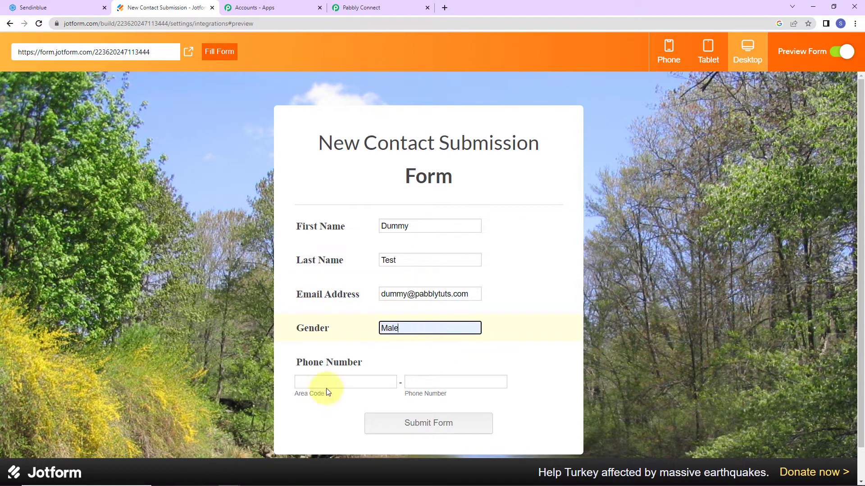
{"action": "left_click", "coordinate": [332, 384]}
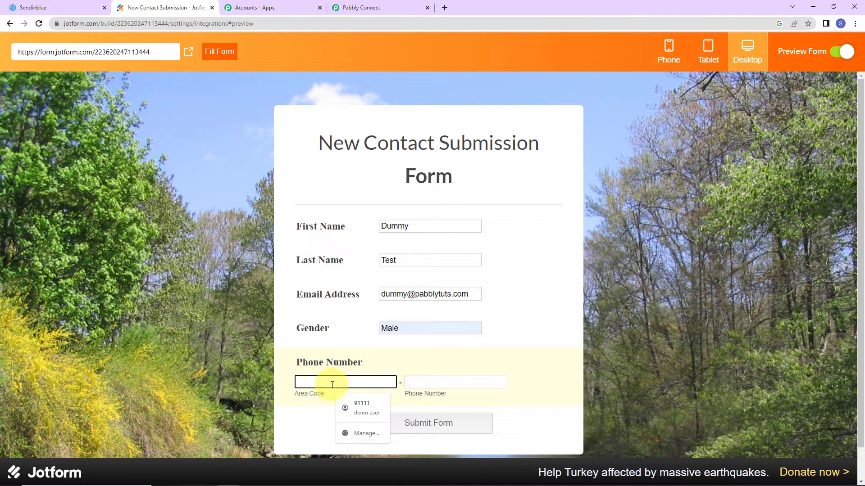
{"action": "type", "text": "+91"}
{"action": "left_click", "coordinate": [415, 384]}
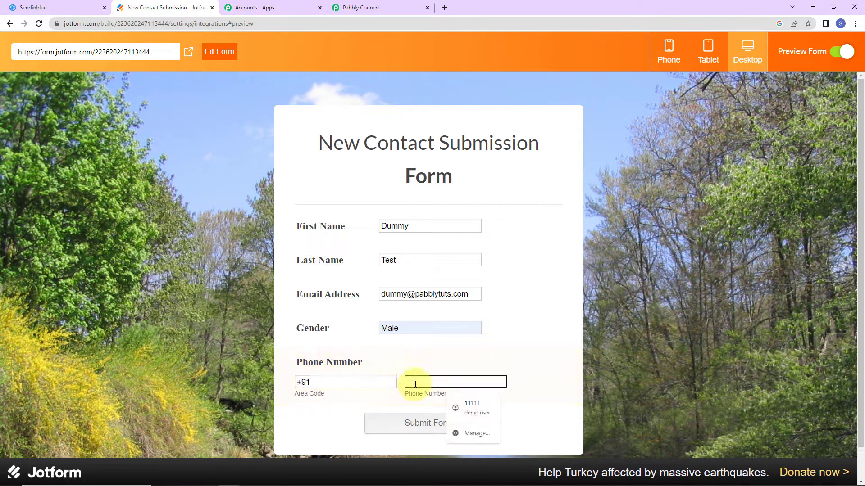
{"action": "type", "text": "9"}
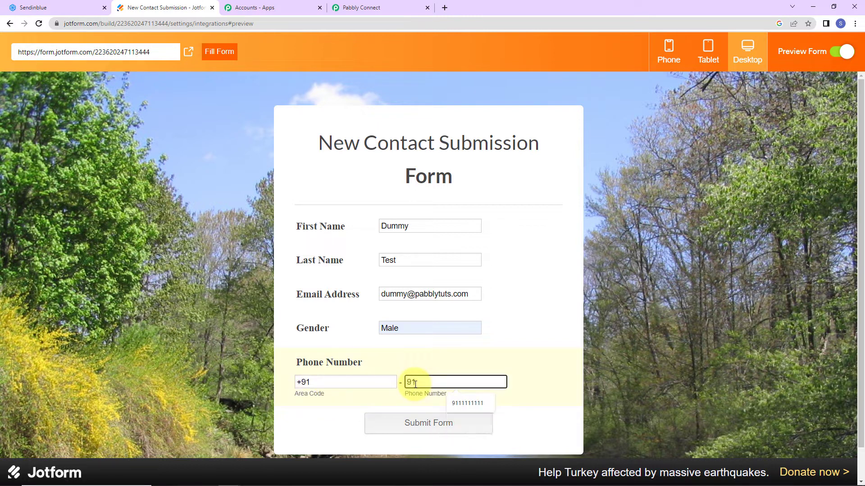
{"action": "type", "text": "11111111"}
{"action": "left_click", "coordinate": [467, 403]}
{"action": "left_click", "coordinate": [453, 423]}
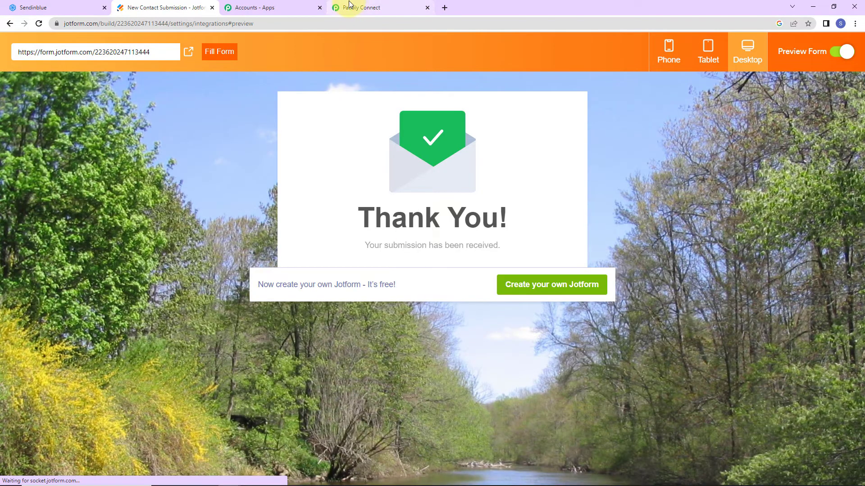
{"action": "left_click", "coordinate": [359, 8]}
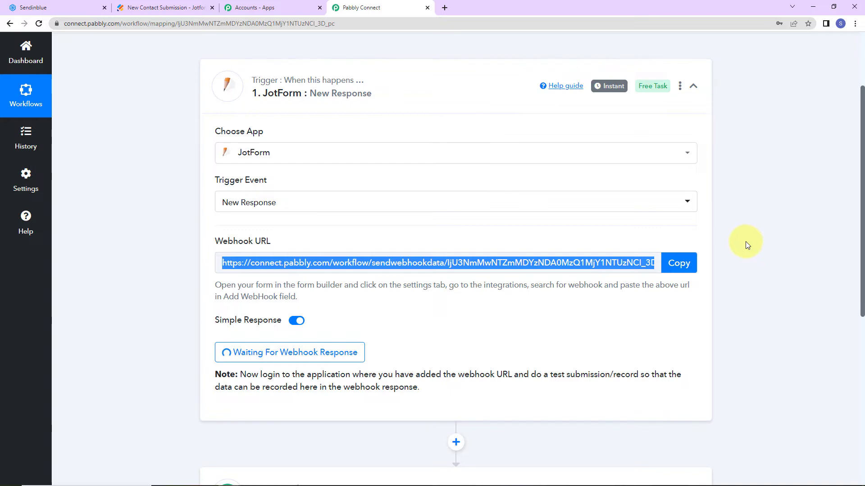
Step: Scroll through the Response Received data to verify the captured name, email, gender and phone
{"action": "scroll", "coordinate": [745, 242], "scroll_direction": "down", "scroll_amount": 5}
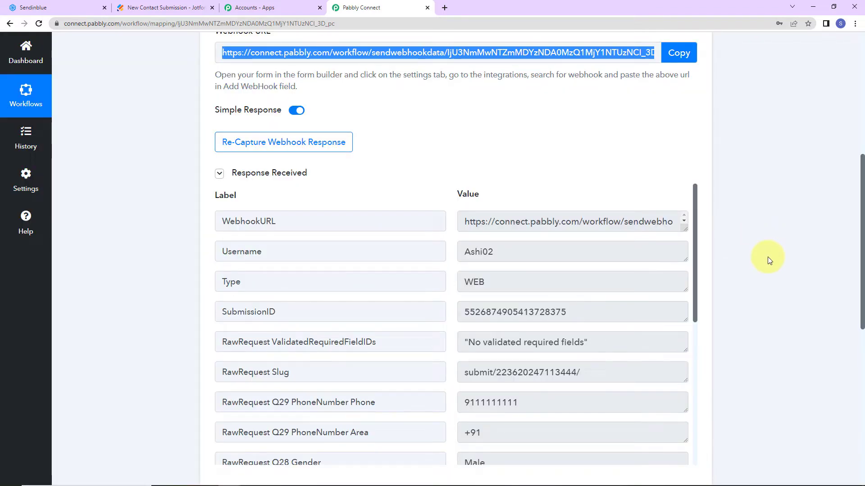
{"action": "scroll", "coordinate": [769, 261], "scroll_direction": "down", "scroll_amount": 5}
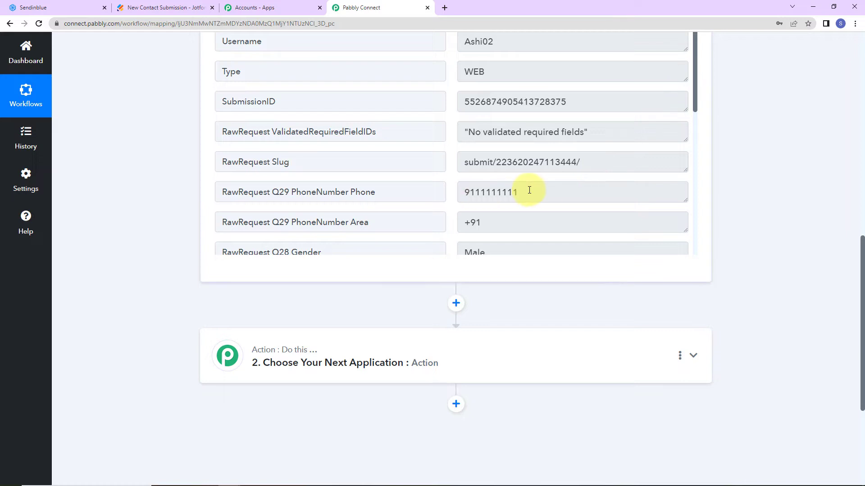
{"action": "scroll", "coordinate": [529, 190], "scroll_direction": "down", "scroll_amount": 3}
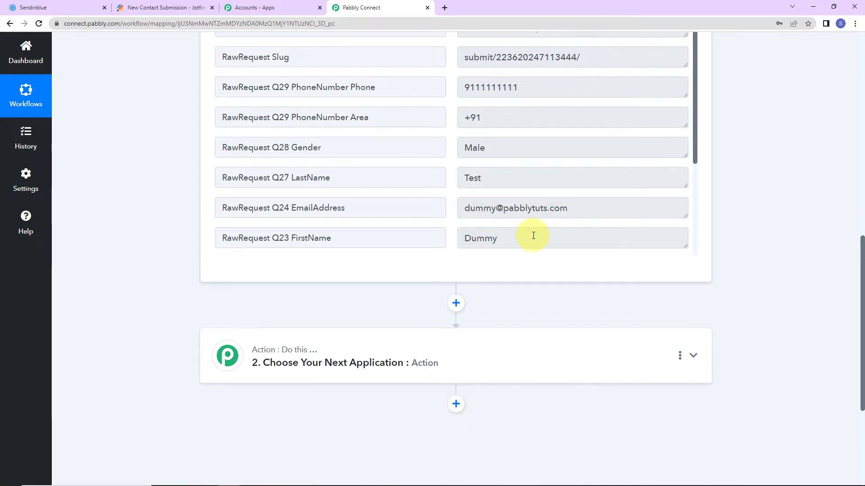
{"action": "scroll", "coordinate": [549, 187], "scroll_direction": "down", "scroll_amount": 3}
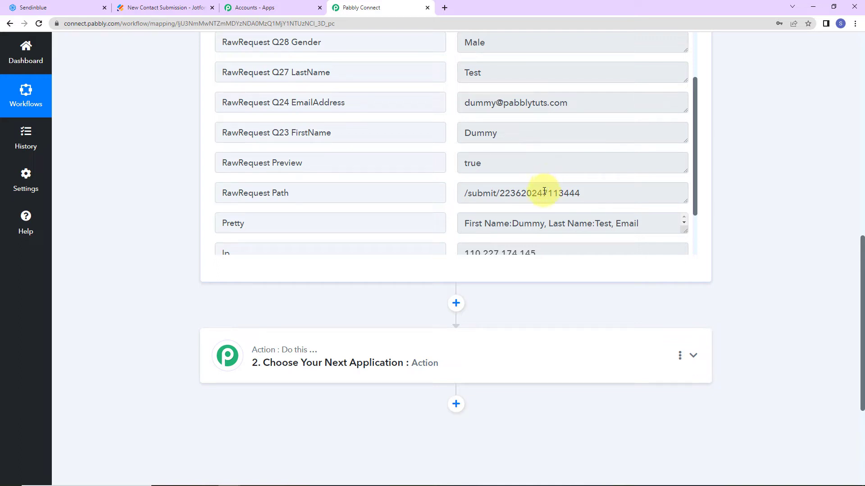
{"action": "scroll", "coordinate": [544, 191], "scroll_direction": "down", "scroll_amount": 3}
{"action": "scroll", "coordinate": [662, 251], "scroll_direction": "down", "scroll_amount": 4}
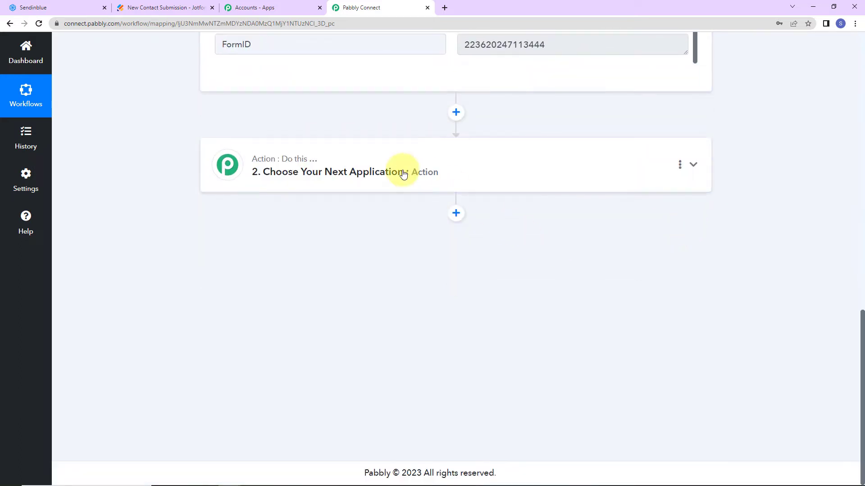
Step: Set the action step to Sendinblue with the Create Contact event
{"action": "left_click", "coordinate": [403, 175]}
{"action": "left_click", "coordinate": [379, 227]}
{"action": "type", "text": "send"}
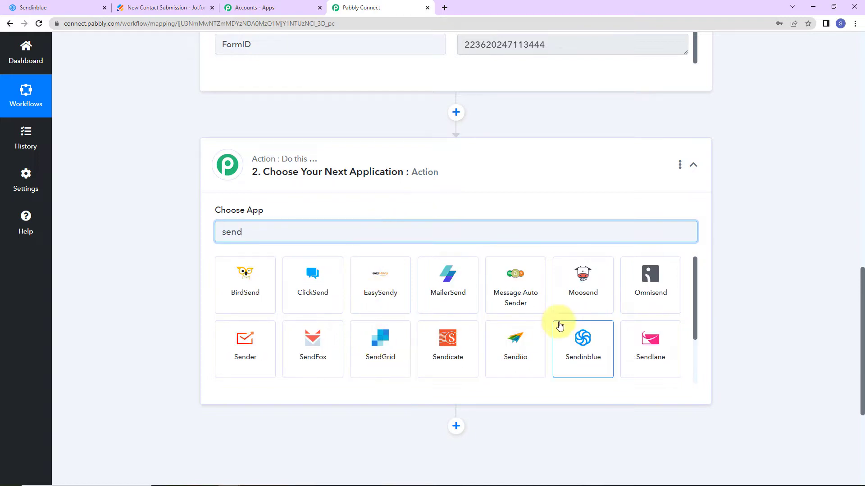
{"action": "left_click", "coordinate": [573, 336]}
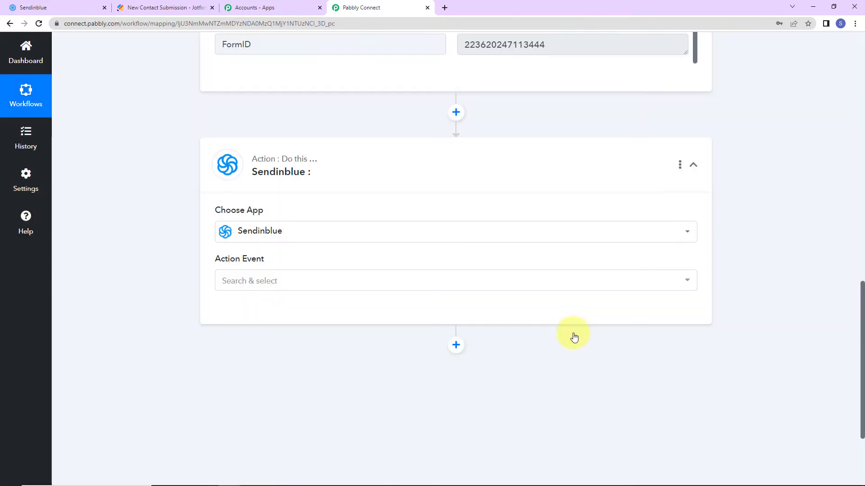
{"action": "left_click", "coordinate": [231, 278]}
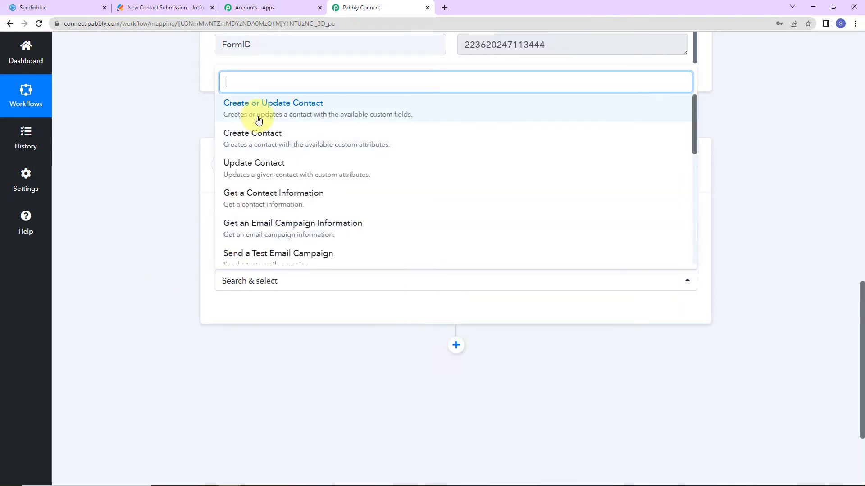
{"action": "left_click", "coordinate": [251, 132]}
Step: Start adding a new Sendinblue connection, then switch to the Sendinblue dashboard
{"action": "left_click", "coordinate": [241, 312]}
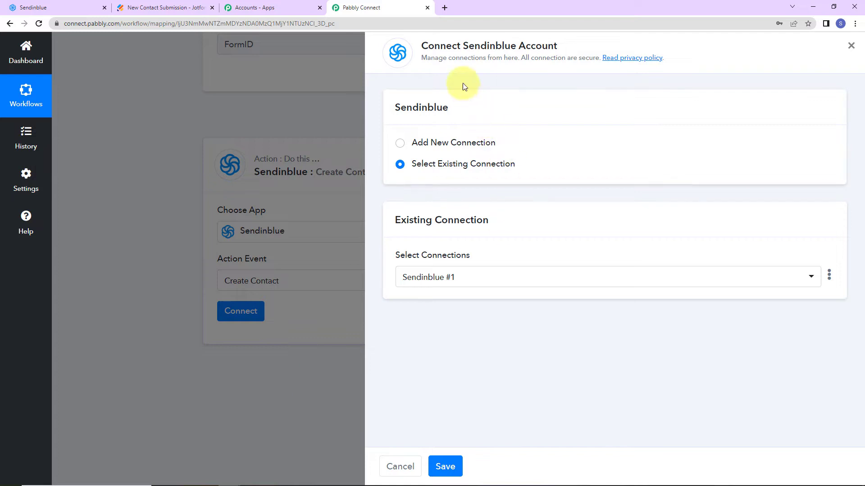
{"action": "left_click_drag", "start_coordinate": [421, 45], "coordinate": [551, 47]}
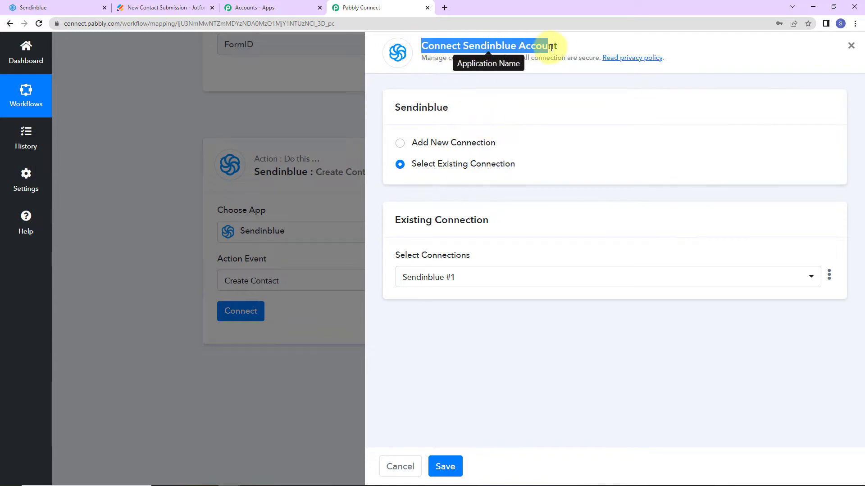
{"action": "left_click", "coordinate": [400, 143]}
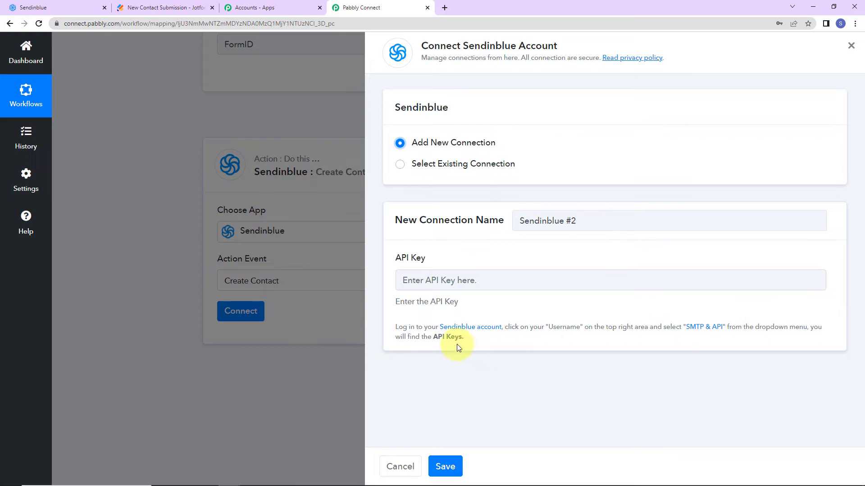
{"action": "left_click", "coordinate": [68, 9]}
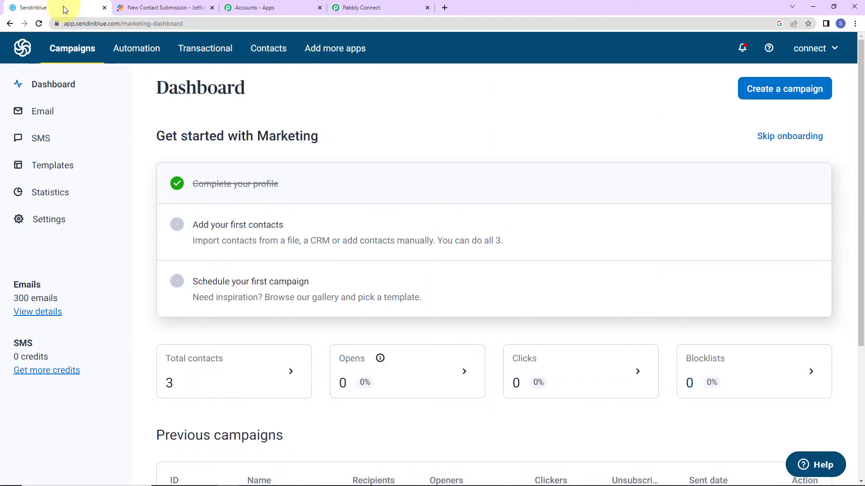
{"action": "left_click", "coordinate": [815, 48]}
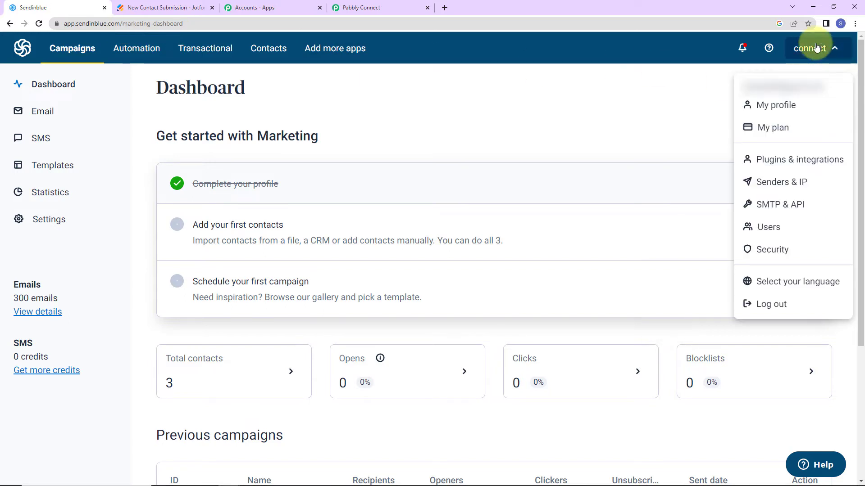
{"action": "left_click", "coordinate": [779, 209]}
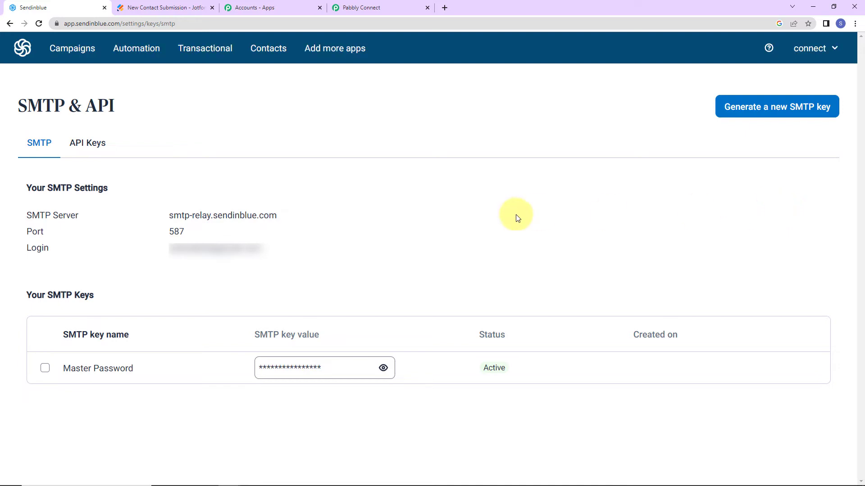
{"action": "left_click", "coordinate": [93, 148]}
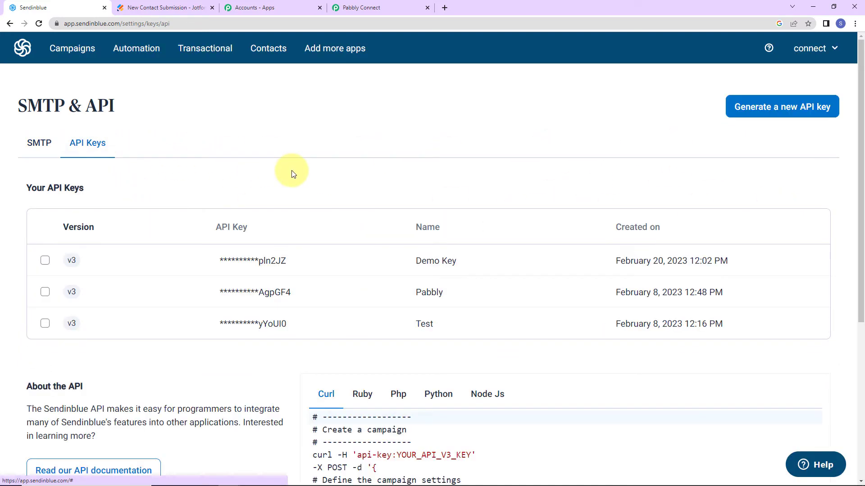
{"action": "scroll", "coordinate": [293, 173], "scroll_direction": "down", "scroll_amount": 3}
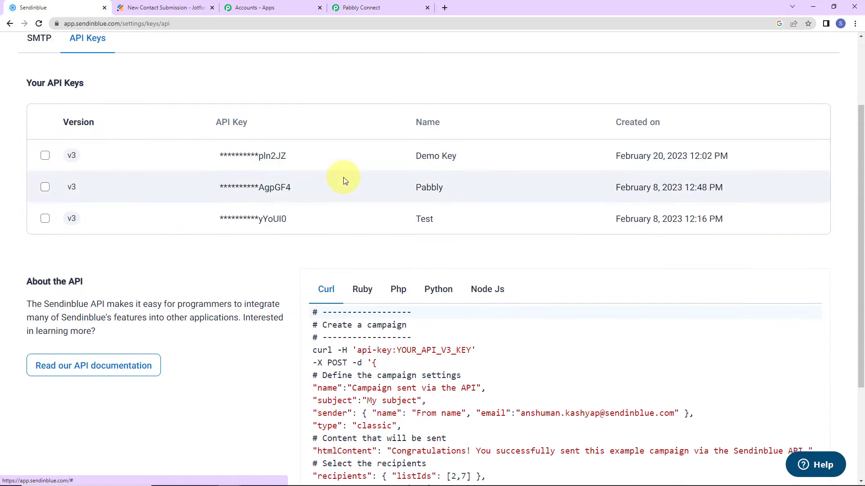
{"action": "scroll", "coordinate": [342, 178], "scroll_direction": "up", "scroll_amount": 3}
Step: Generate an API key named New Key and paste it into Pabbly's API Key field
{"action": "left_click", "coordinate": [768, 107]}
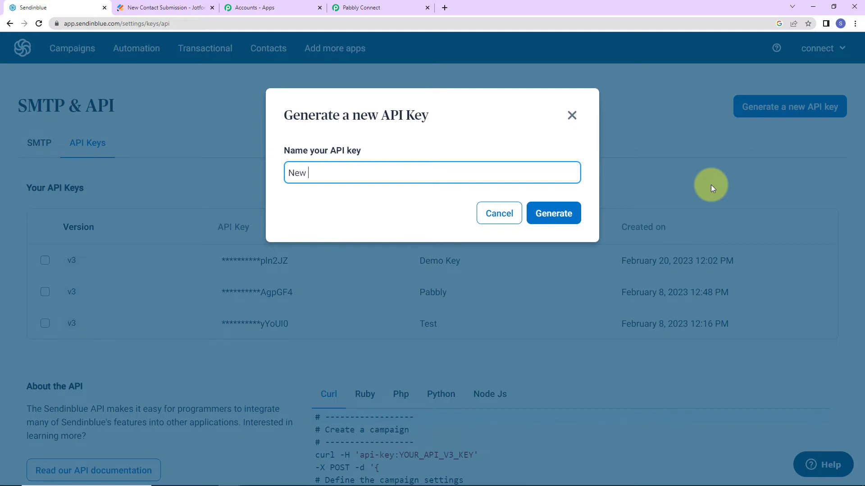
{"action": "left_click", "coordinate": [558, 213]}
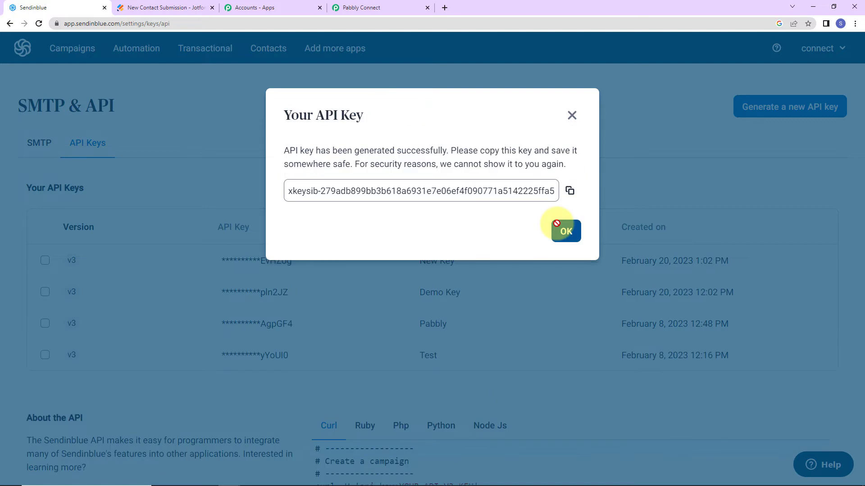
{"action": "left_click", "coordinate": [570, 191]}
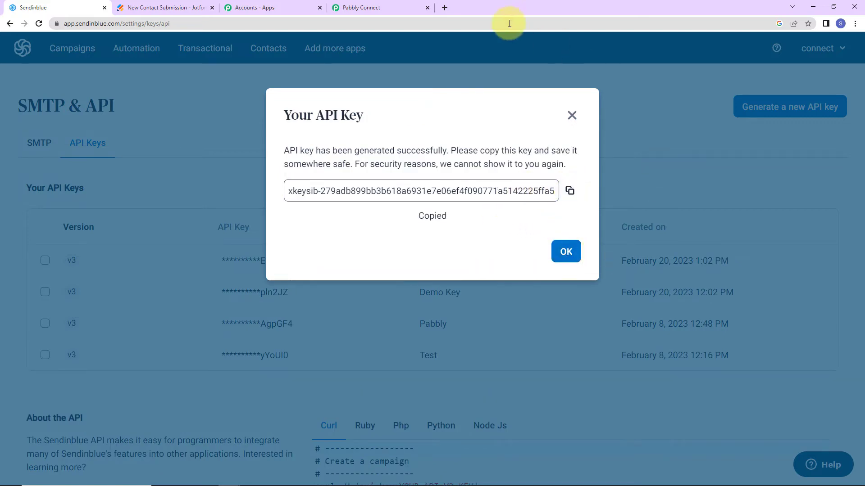
{"action": "left_click", "coordinate": [385, 7]}
{"action": "left_click", "coordinate": [444, 276]}
{"action": "key", "text": "ctrl+v"}
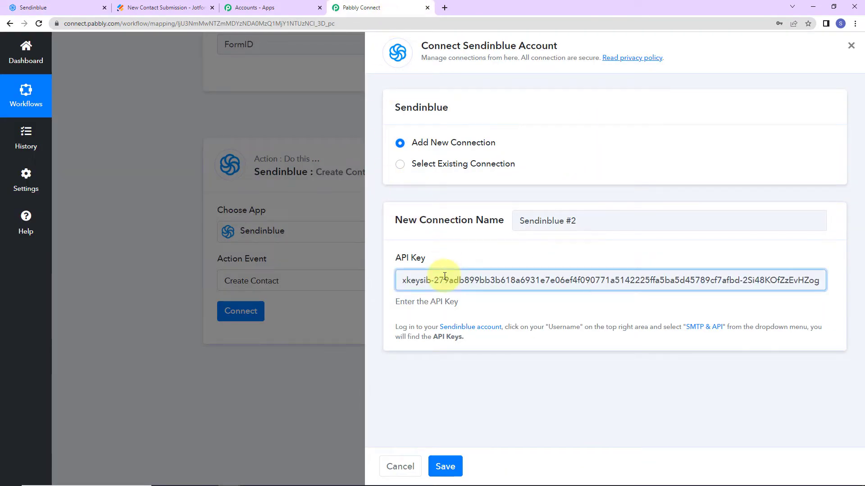
Step: Save the new Sendinblue connection, then go back to Sendinblue's generated API key dialog
{"action": "left_click", "coordinate": [446, 464]}
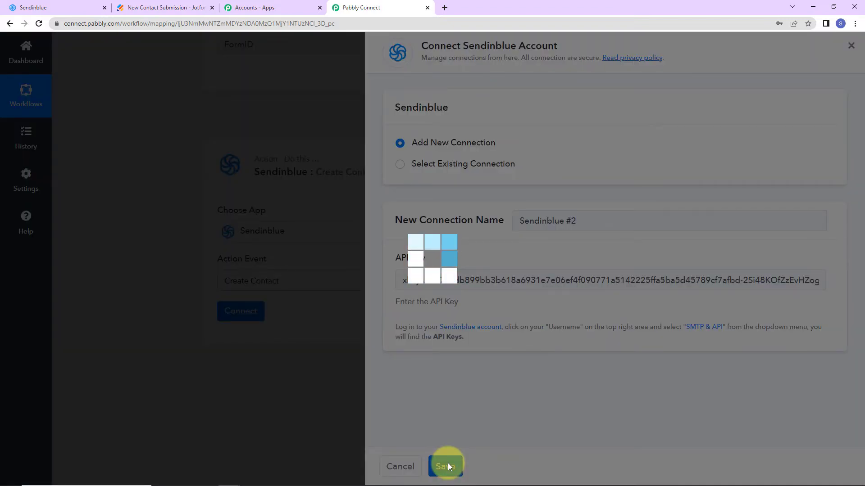
{"action": "scroll", "coordinate": [428, 299], "scroll_direction": "down", "scroll_amount": 6}
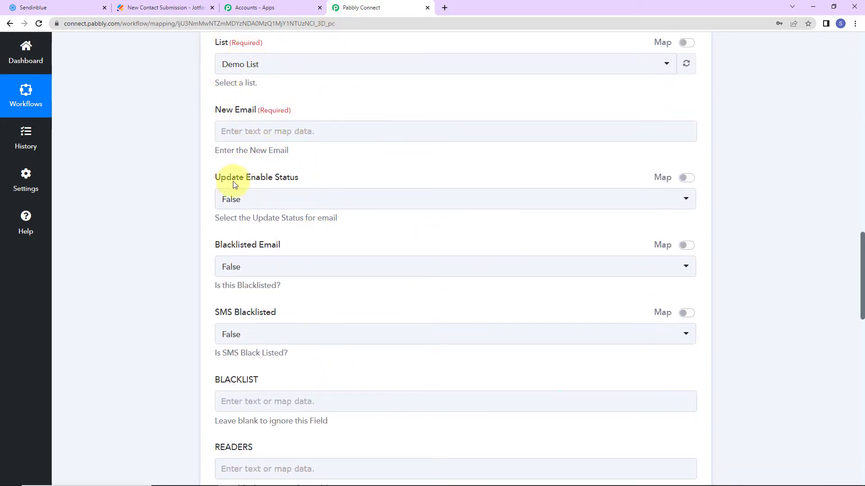
{"action": "left_click", "coordinate": [315, 464]}
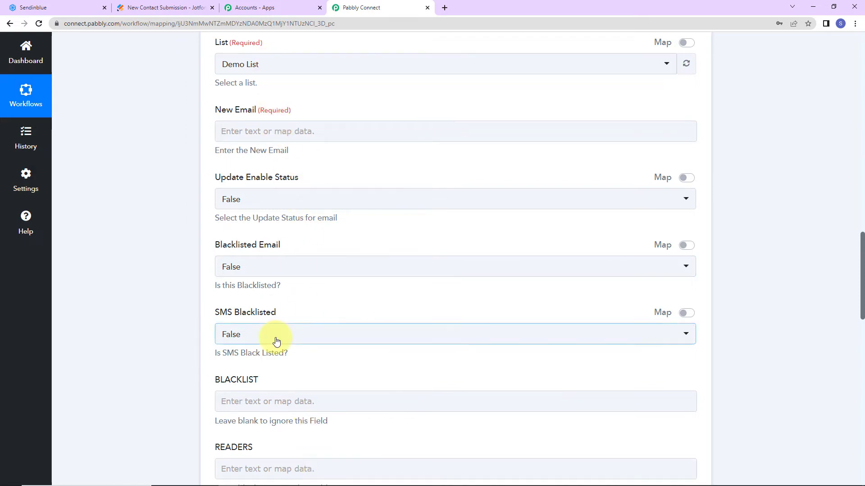
{"action": "left_click", "coordinate": [45, 8]}
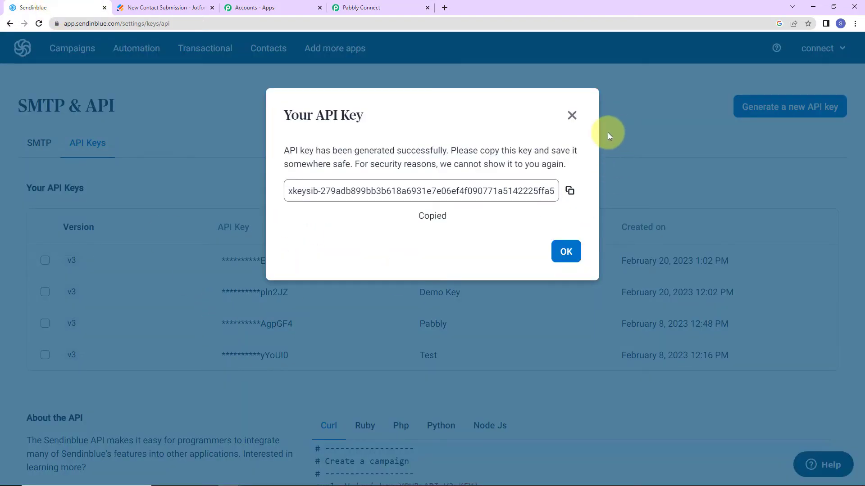
Step: Dismiss the API key dialog and create an empty Sendinblue contact list named 'New List'
{"action": "left_click", "coordinate": [571, 115]}
{"action": "left_click", "coordinate": [265, 48]}
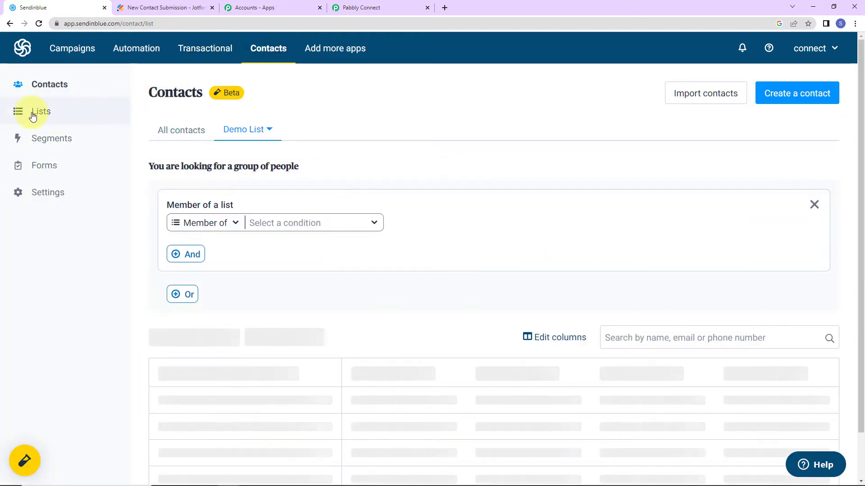
{"action": "left_click", "coordinate": [39, 113]}
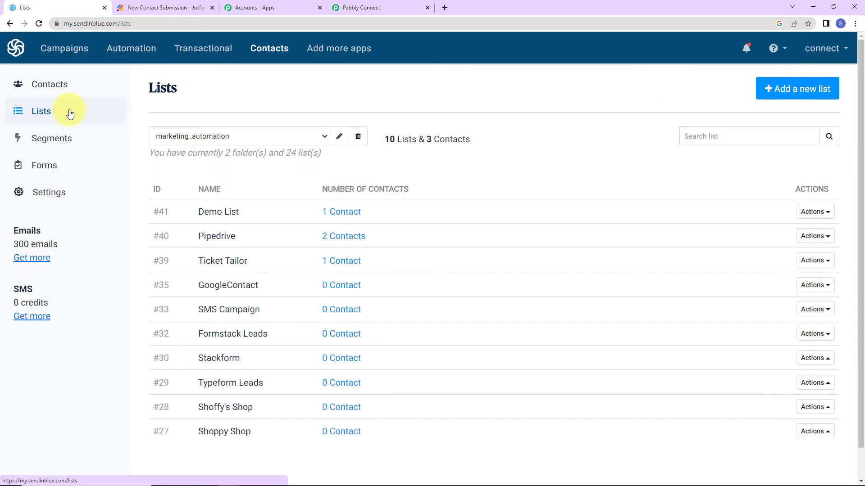
{"action": "left_click", "coordinate": [811, 91]}
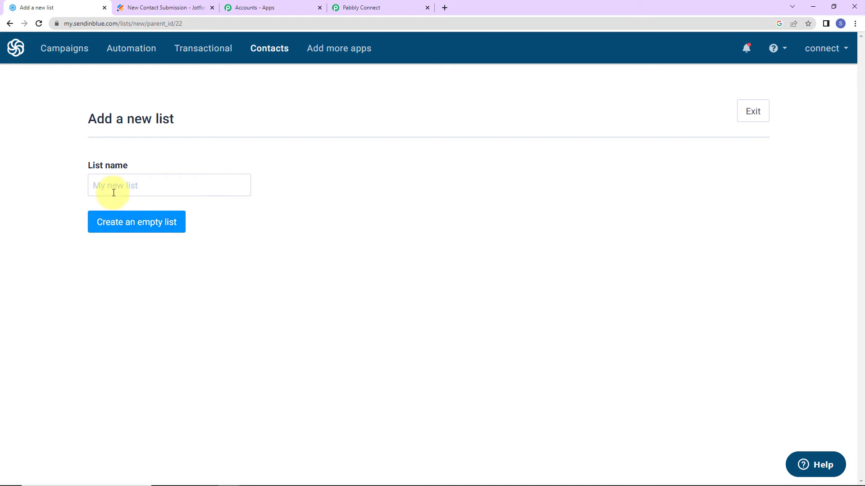
{"action": "left_click", "coordinate": [168, 178]}
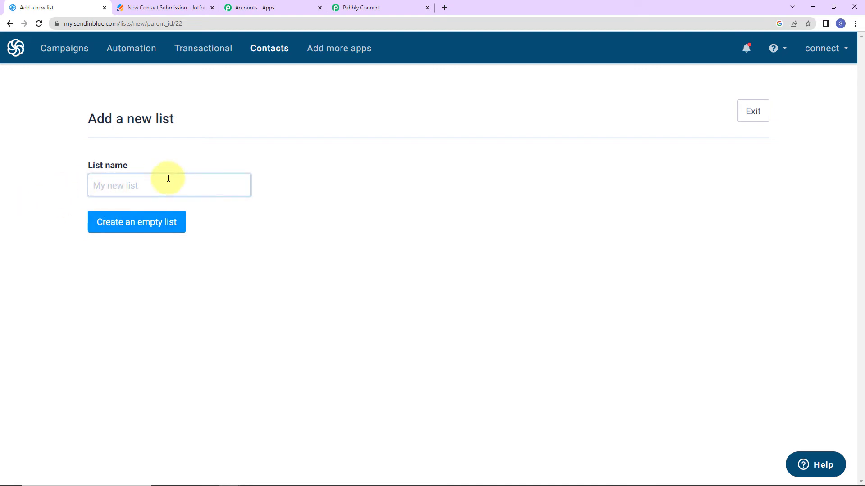
{"action": "type", "text": "New List"}
{"action": "left_click", "coordinate": [146, 229]}
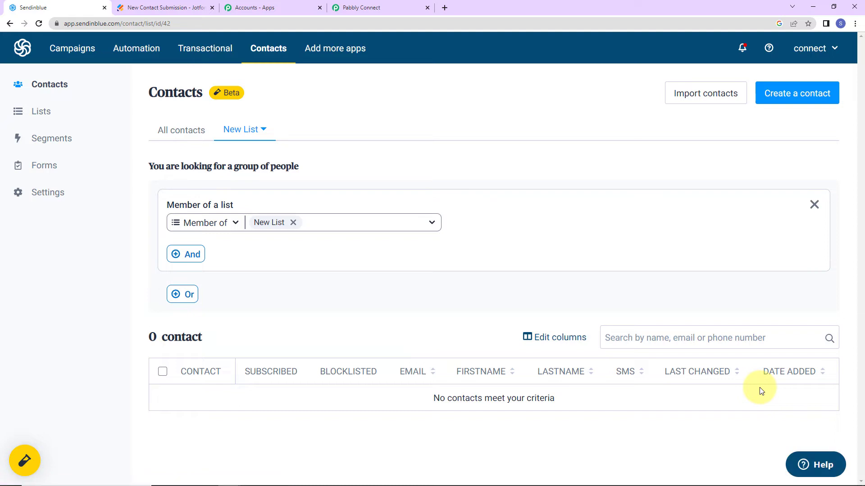
Step: Refresh the Sendinblue lists in Pabbly Connect and set the target List to New List
{"action": "left_click", "coordinate": [355, 10]}
{"action": "scroll", "coordinate": [502, 187], "scroll_direction": "up", "scroll_amount": 2}
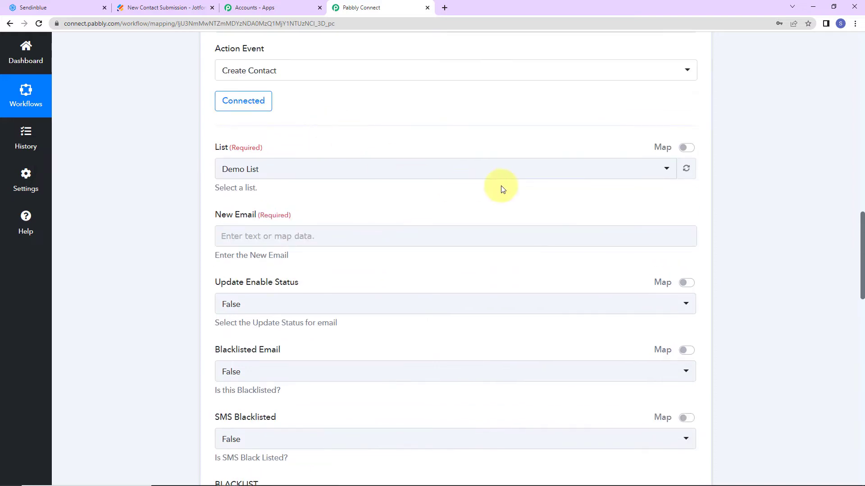
{"action": "left_click", "coordinate": [695, 172]}
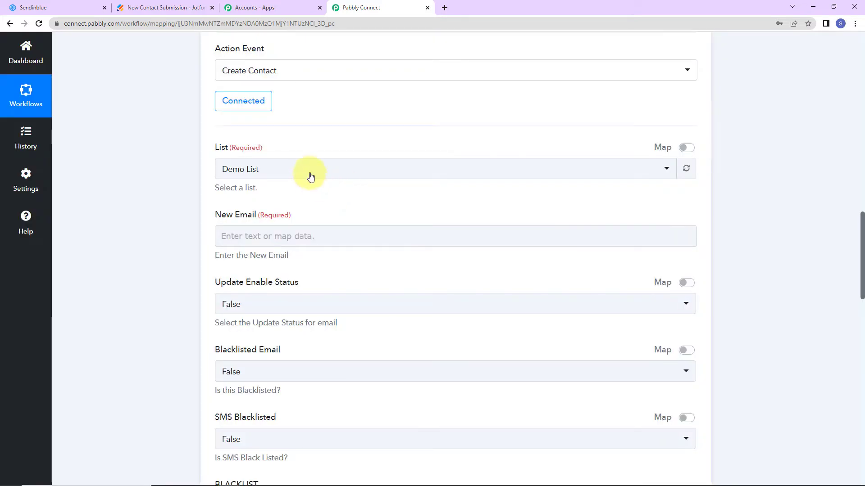
{"action": "left_click", "coordinate": [310, 177]}
{"action": "left_click", "coordinate": [247, 217]}
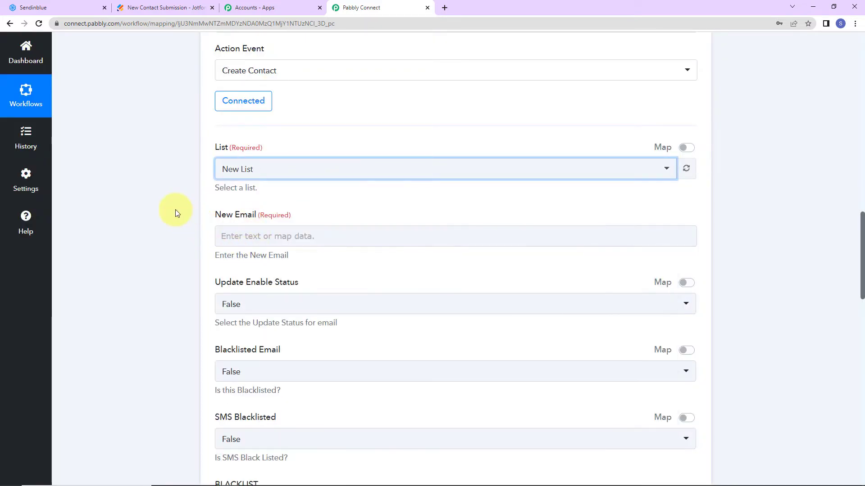
{"action": "scroll", "coordinate": [304, 208], "scroll_direction": "down", "scroll_amount": 2}
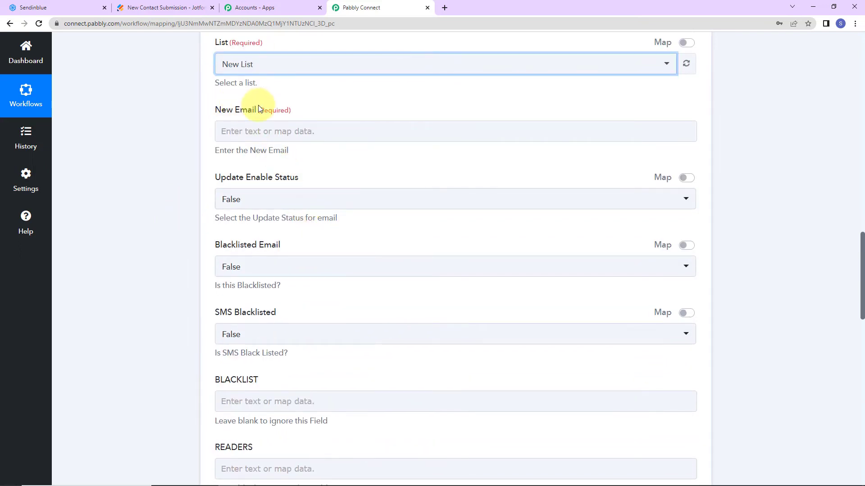
Step: Map JotForm's Q24 EmailAddress into New Email and keep Update Enable Status at False
{"action": "left_click", "coordinate": [243, 123]}
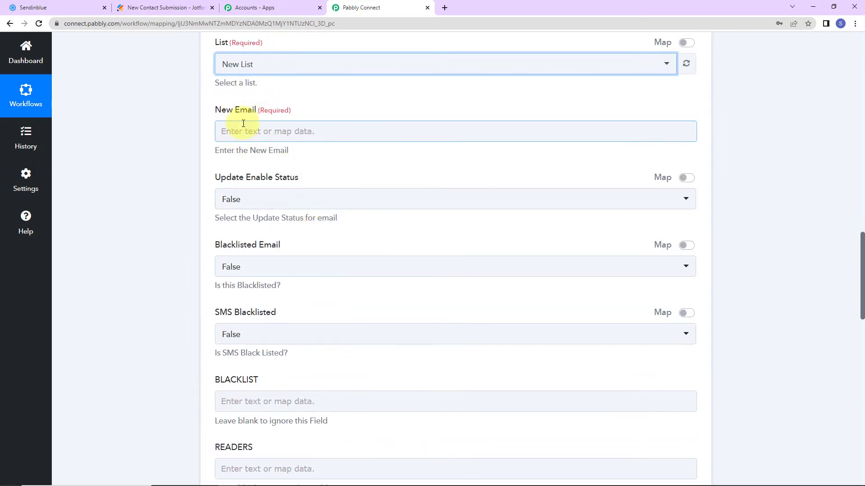
{"action": "left_click", "coordinate": [243, 126]}
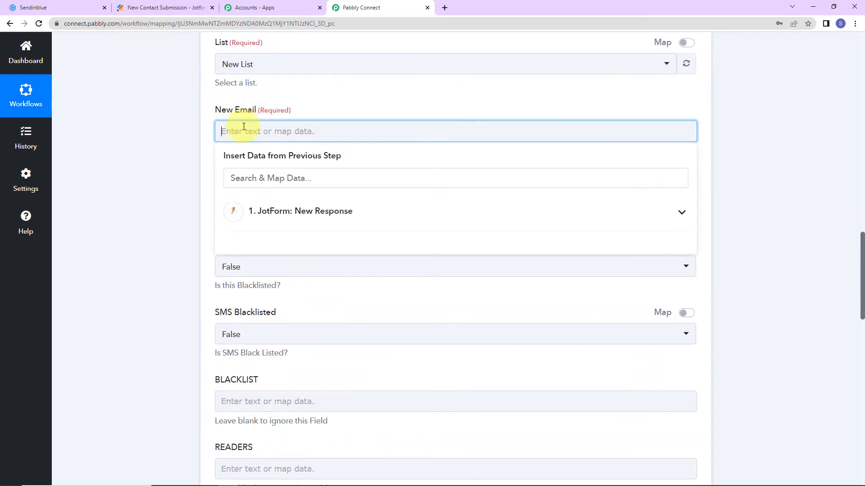
{"action": "left_click", "coordinate": [299, 214]}
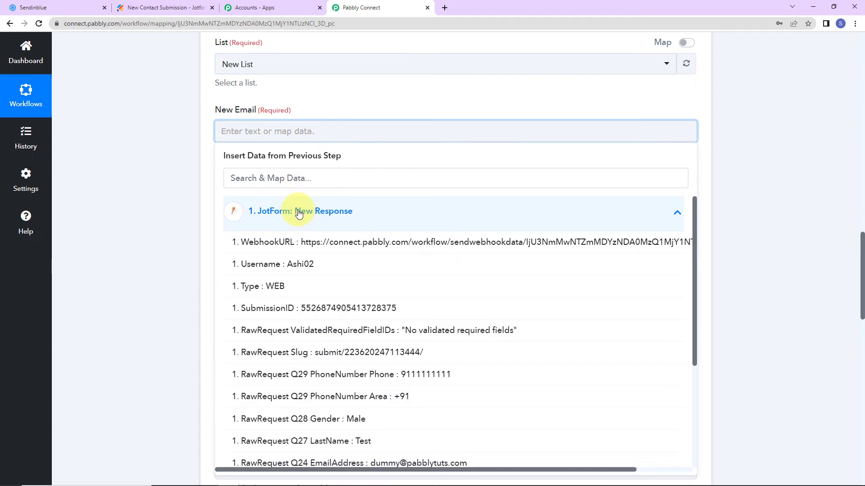
{"action": "scroll", "coordinate": [403, 365], "scroll_direction": "down", "scroll_amount": 2}
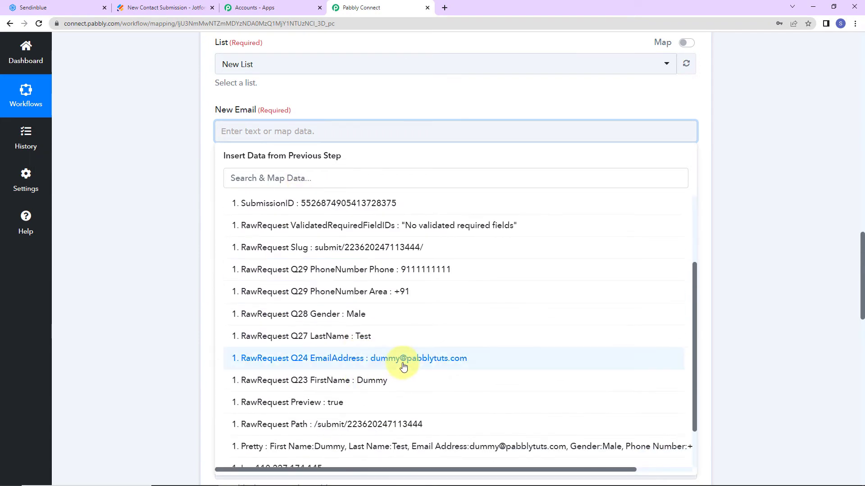
{"action": "left_click", "coordinate": [404, 365]}
{"action": "left_click", "coordinate": [134, 188]}
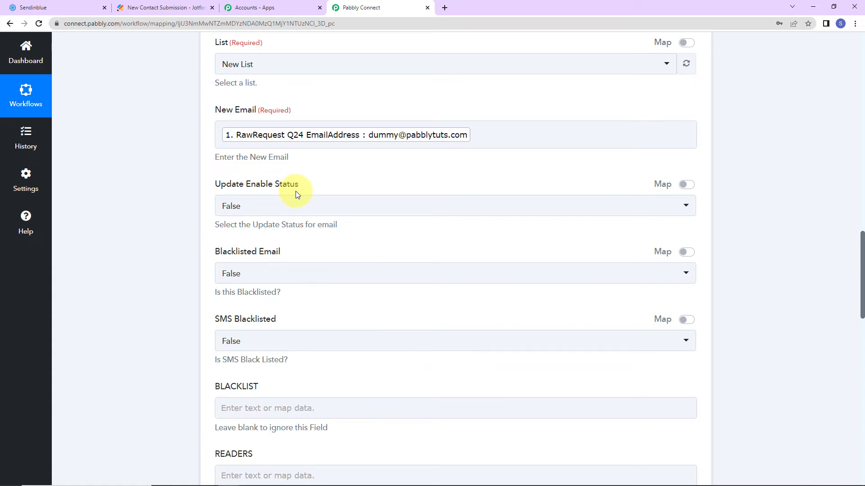
{"action": "left_click", "coordinate": [305, 207]}
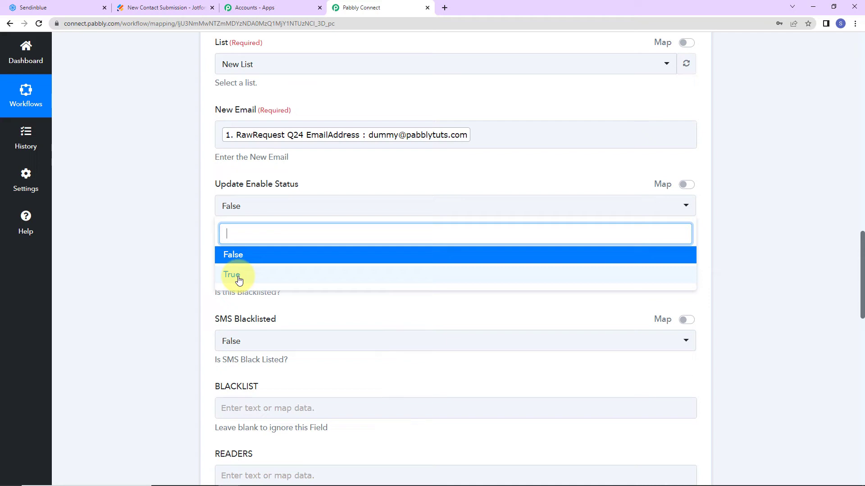
{"action": "left_click", "coordinate": [237, 256]}
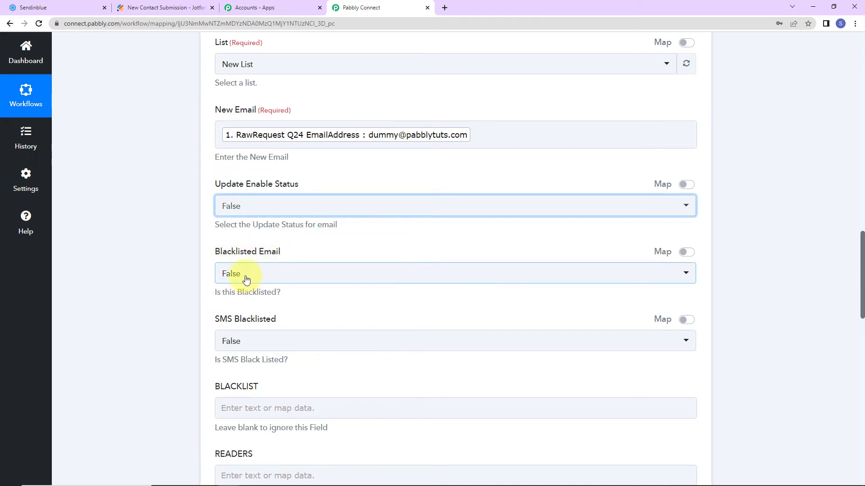
{"action": "scroll", "coordinate": [246, 279], "scroll_direction": "down", "scroll_amount": 2}
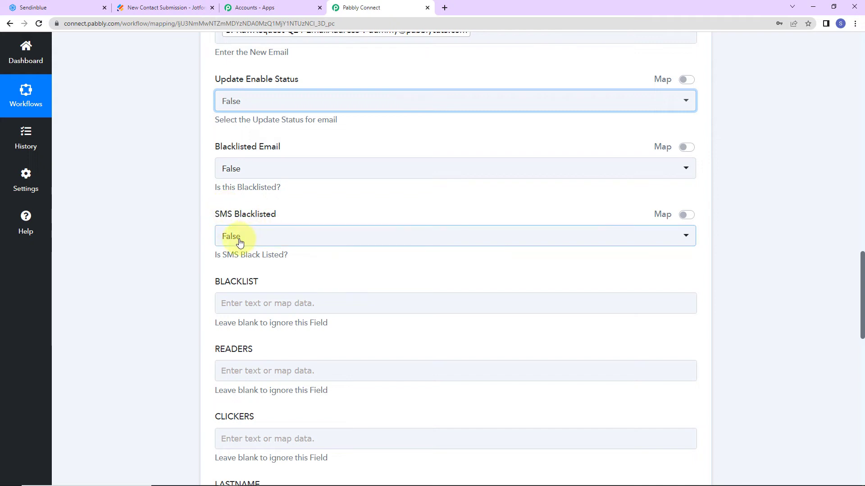
Step: Map JotForm's Q27 LastName answer into the LASTNAME field
{"action": "scroll", "coordinate": [255, 242], "scroll_direction": "down", "scroll_amount": 2}
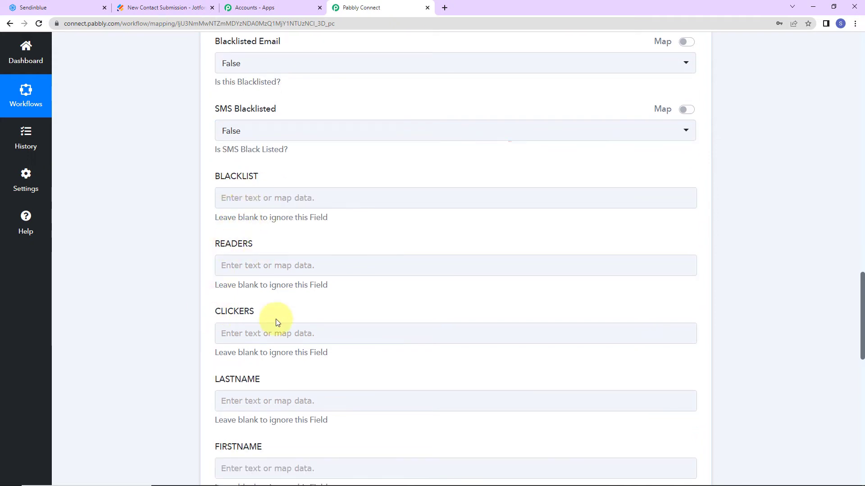
{"action": "scroll", "coordinate": [373, 286], "scroll_direction": "down", "scroll_amount": 4}
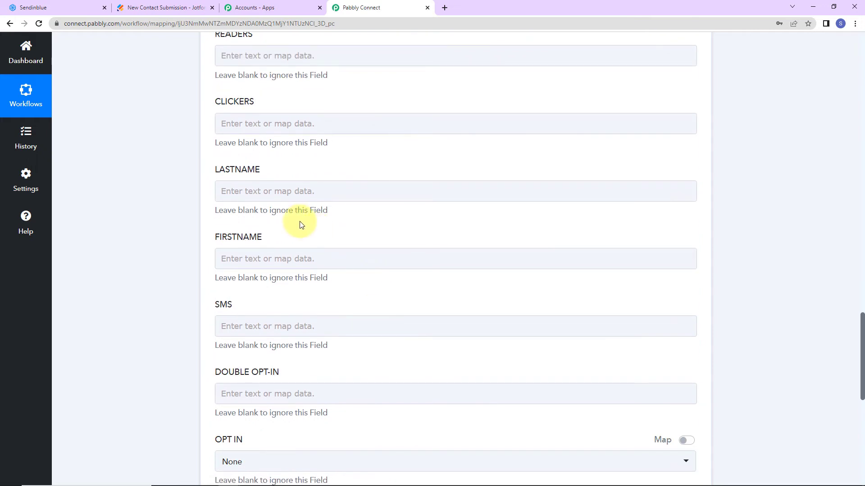
{"action": "left_click", "coordinate": [288, 188]}
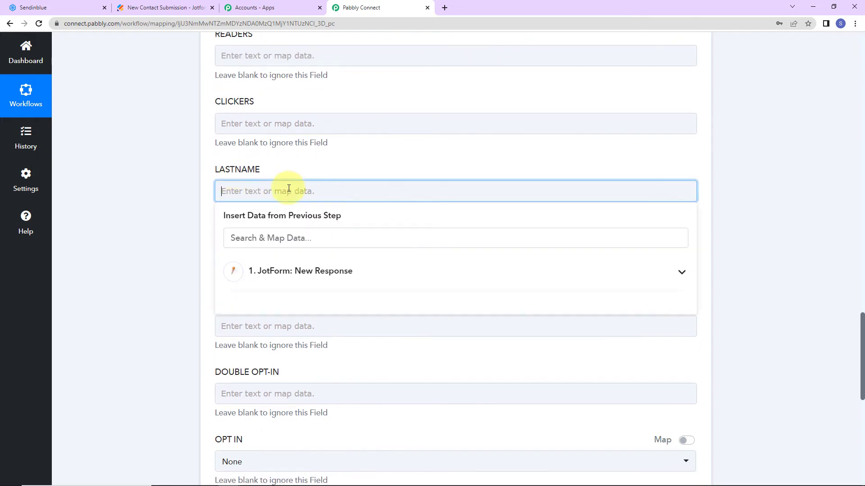
{"action": "left_click", "coordinate": [314, 275]}
{"action": "scroll", "coordinate": [353, 357], "scroll_direction": "down", "scroll_amount": 5}
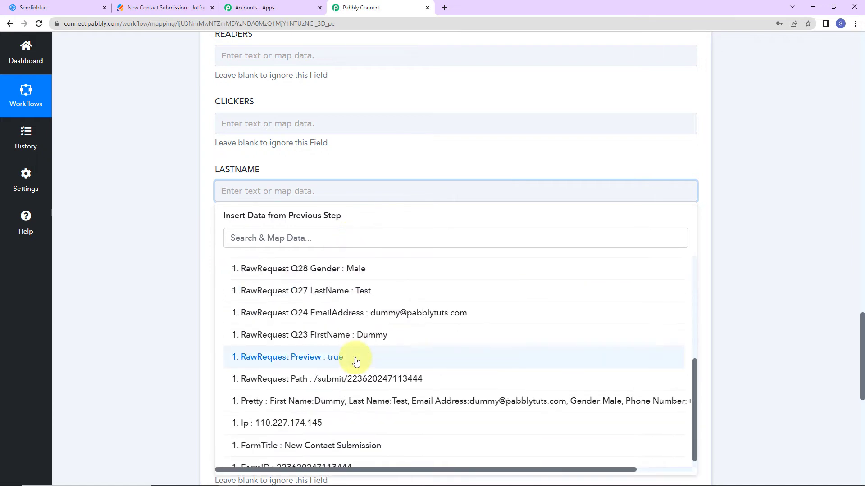
{"action": "left_click", "coordinate": [348, 291]}
{"action": "left_click", "coordinate": [170, 250]}
Step: Map JotForm's Q23 FirstName answer into the FIRSTNAME field
{"action": "left_click", "coordinate": [258, 268]}
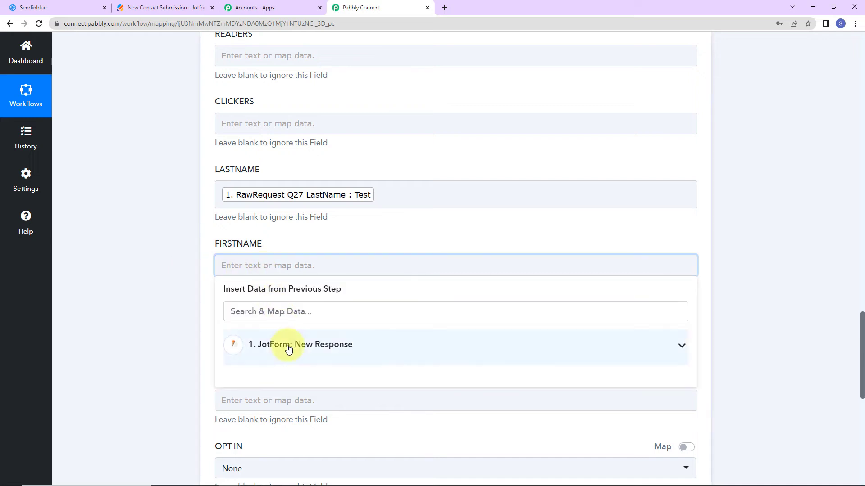
{"action": "left_click", "coordinate": [288, 349]}
{"action": "scroll", "coordinate": [361, 401], "scroll_direction": "down", "scroll_amount": 5}
{"action": "left_click", "coordinate": [386, 409]}
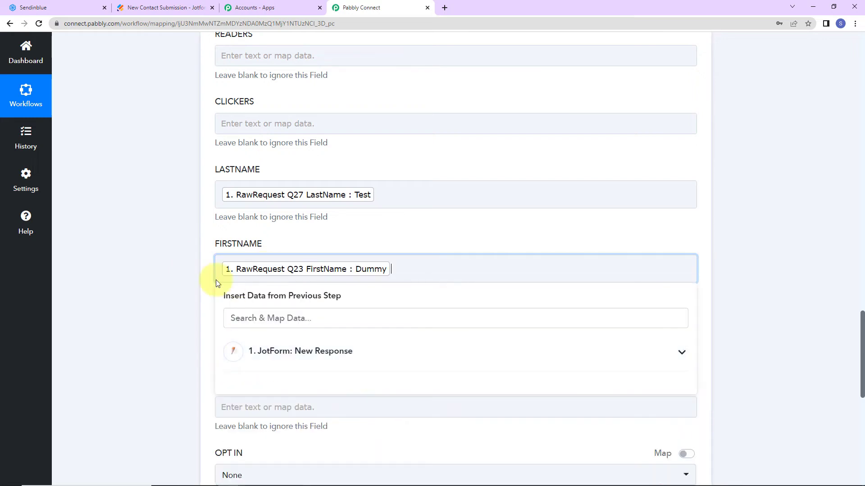
{"action": "left_click", "coordinate": [183, 257]}
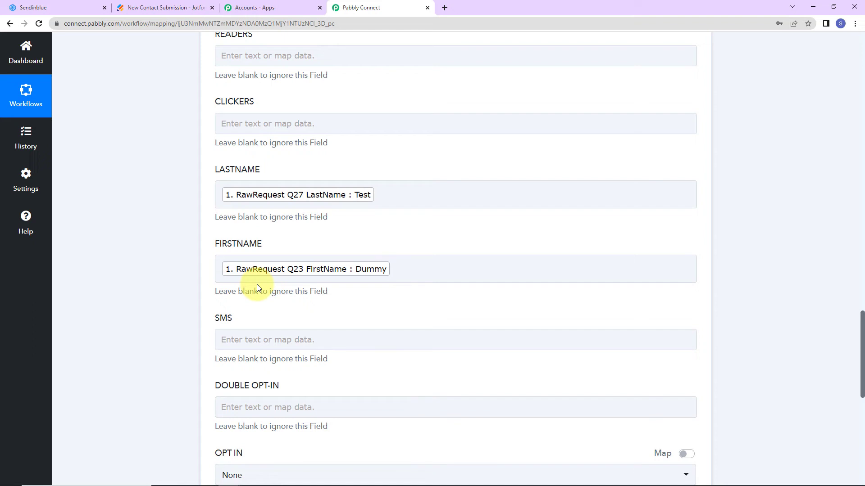
{"action": "scroll", "coordinate": [256, 284], "scroll_direction": "down", "scroll_amount": 7}
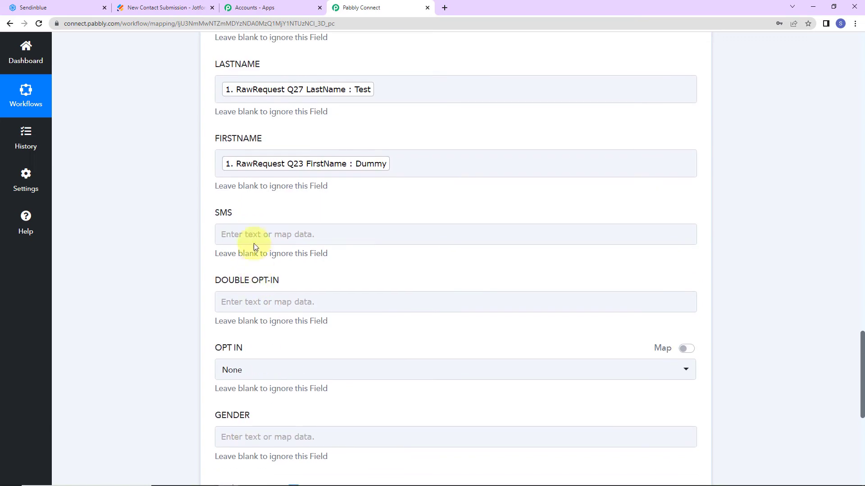
Step: Fill SMS with the JotForm phone area code followed by the phone number
{"action": "scroll", "coordinate": [261, 102], "scroll_direction": "up", "scroll_amount": 2}
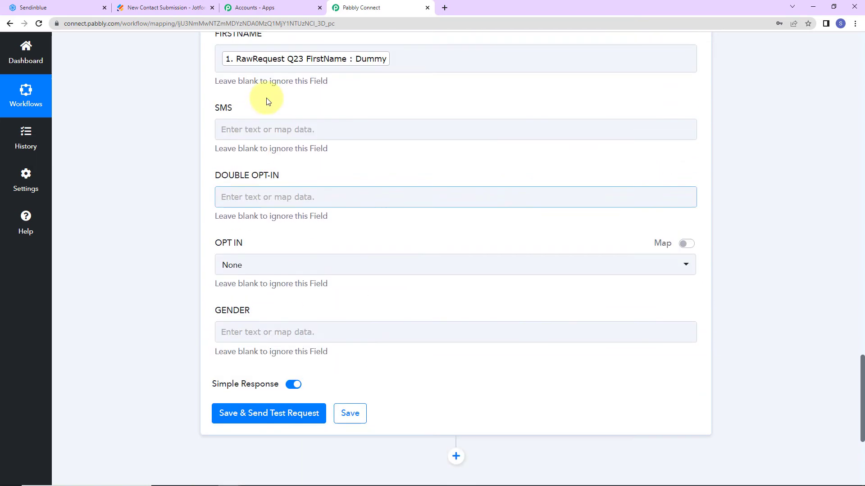
{"action": "left_click", "coordinate": [269, 129]}
{"action": "left_click", "coordinate": [338, 207]}
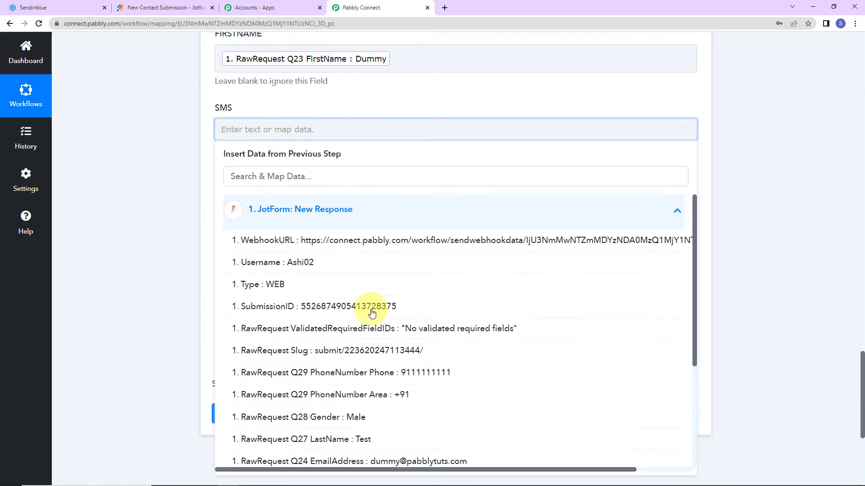
{"action": "left_click", "coordinate": [400, 396]}
{"action": "left_click", "coordinate": [358, 215]}
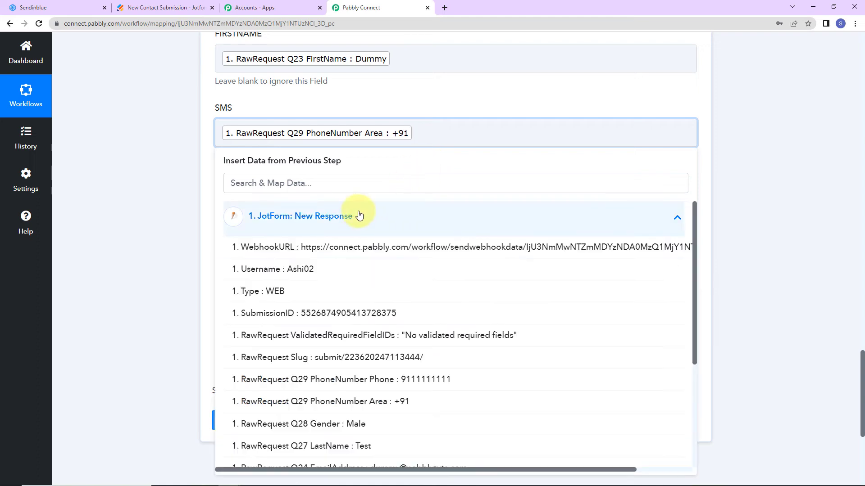
{"action": "left_click", "coordinate": [407, 379]}
{"action": "left_click", "coordinate": [176, 191]}
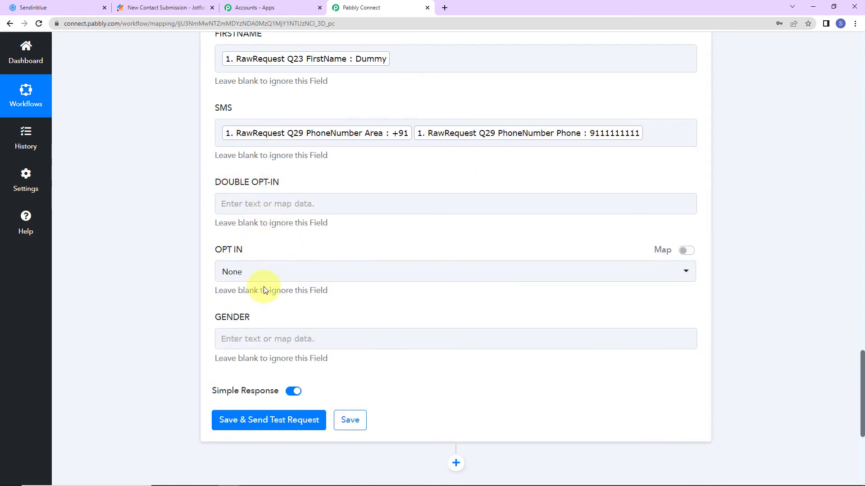
Step: Map JotForm's Q28 Gender answer into the GENDER field
{"action": "left_click", "coordinate": [265, 337]}
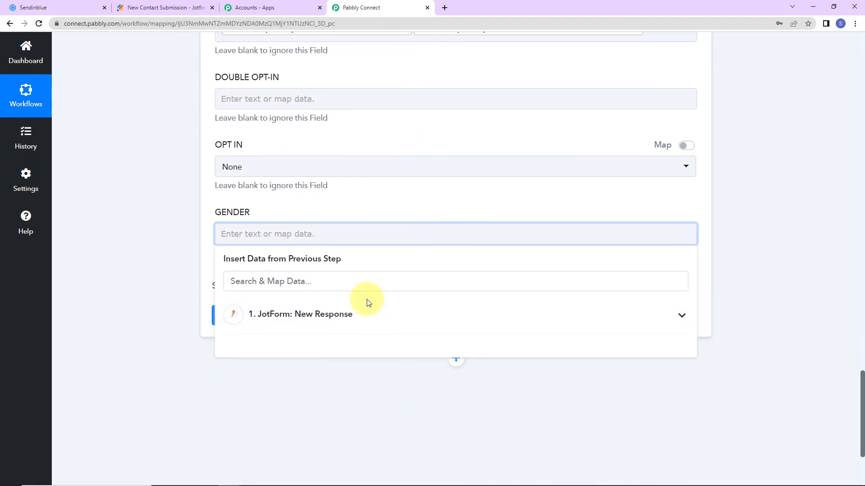
{"action": "left_click", "coordinate": [369, 303]}
{"action": "scroll", "coordinate": [415, 387], "scroll_direction": "down", "scroll_amount": 2}
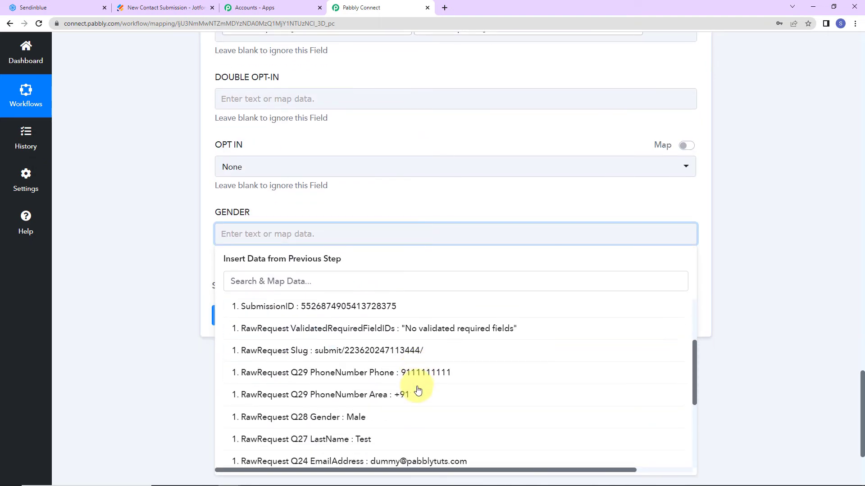
{"action": "left_click", "coordinate": [346, 424]}
{"action": "left_click", "coordinate": [168, 313]}
Step: Save the step and send a test request, reviewing the created contact's returned details
{"action": "left_click", "coordinate": [286, 218]}
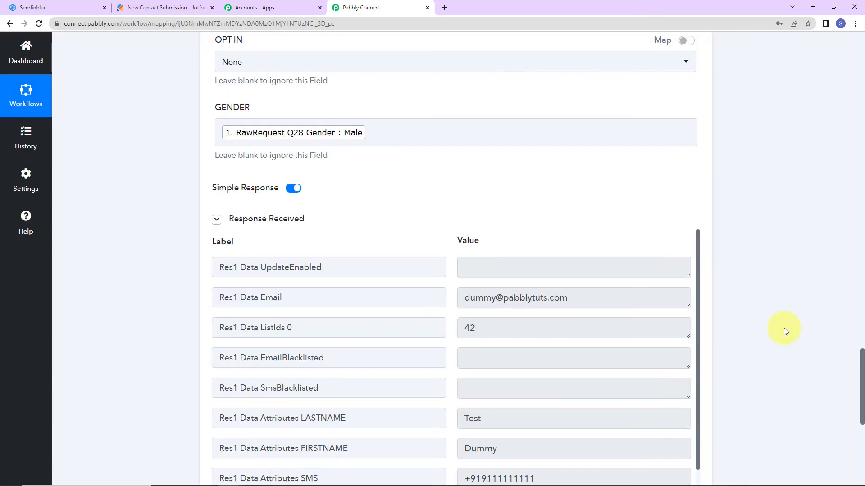
{"action": "scroll", "coordinate": [665, 319], "scroll_direction": "down", "scroll_amount": 1}
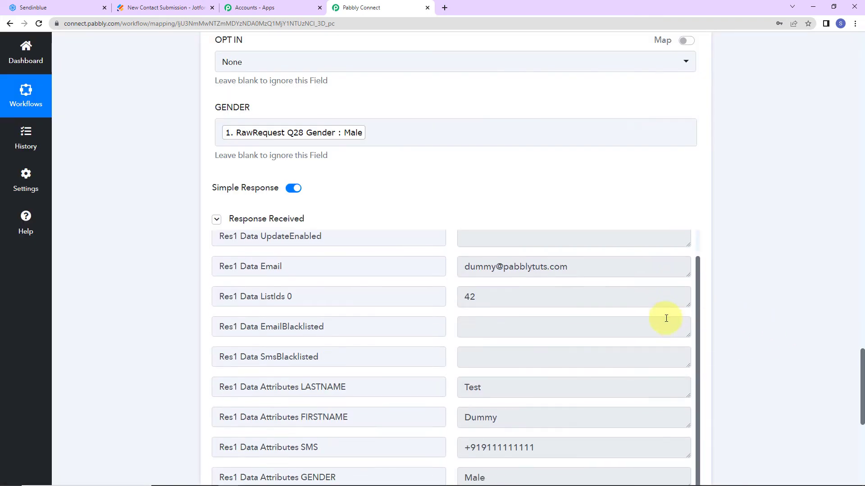
{"action": "scroll", "coordinate": [665, 318], "scroll_direction": "down", "scroll_amount": 2}
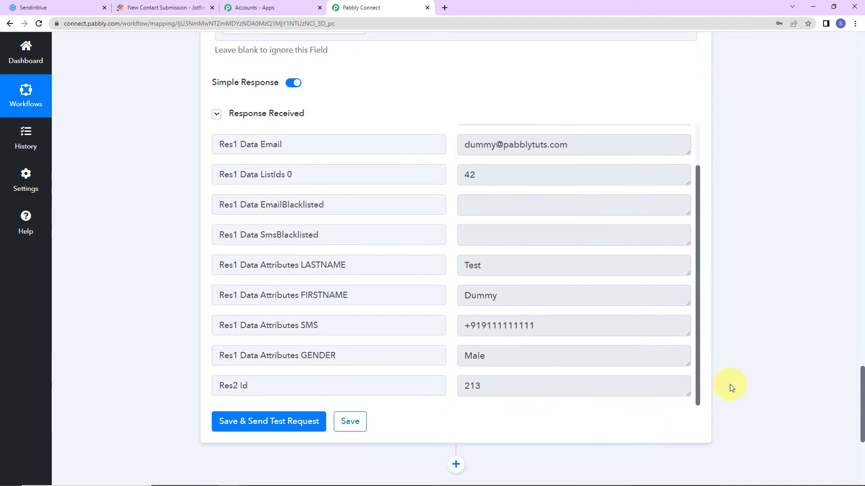
{"action": "left_click", "coordinate": [50, 9]}
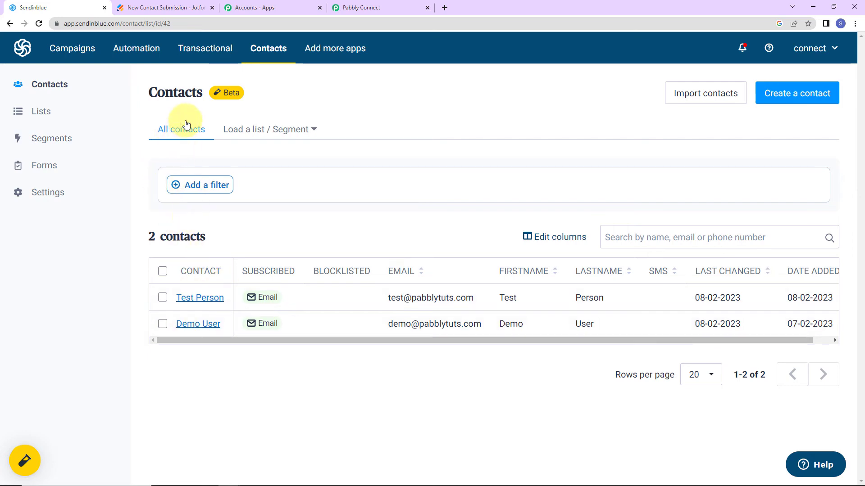
Step: View New List's contacts in Sendinblue to confirm the test contact was added
{"action": "left_click", "coordinate": [44, 112]}
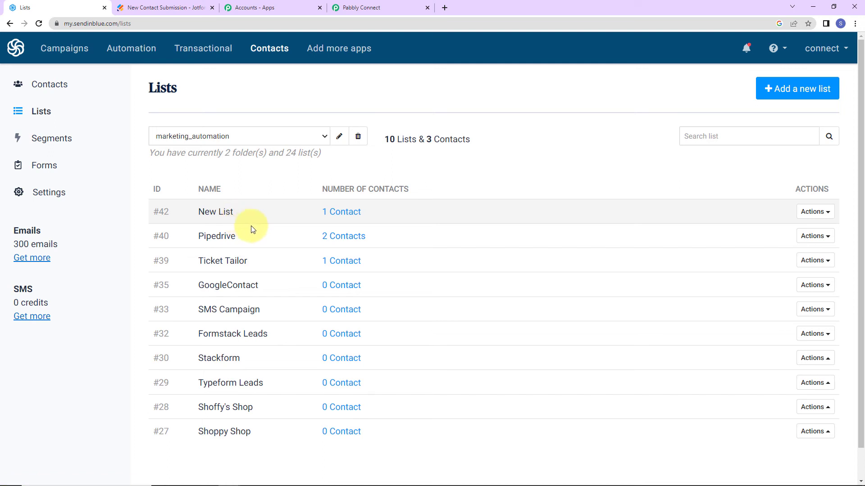
{"action": "left_click", "coordinate": [343, 212]}
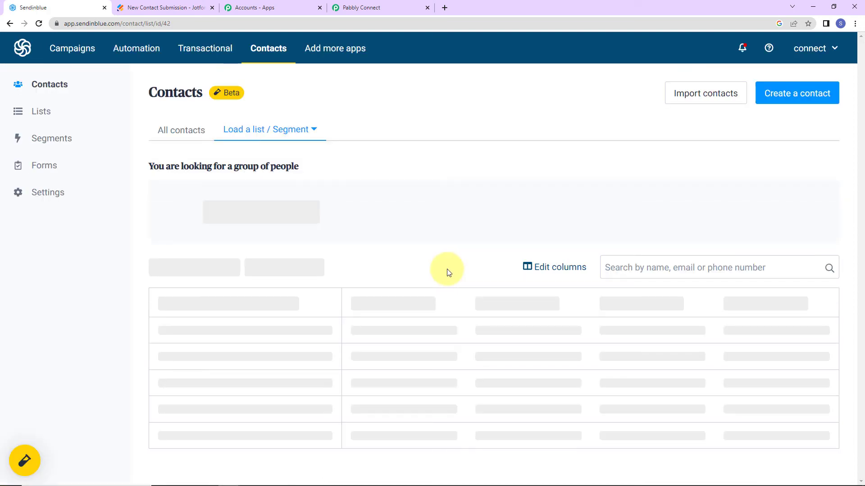
{"action": "scroll", "coordinate": [447, 270], "scroll_direction": "down", "scroll_amount": 1}
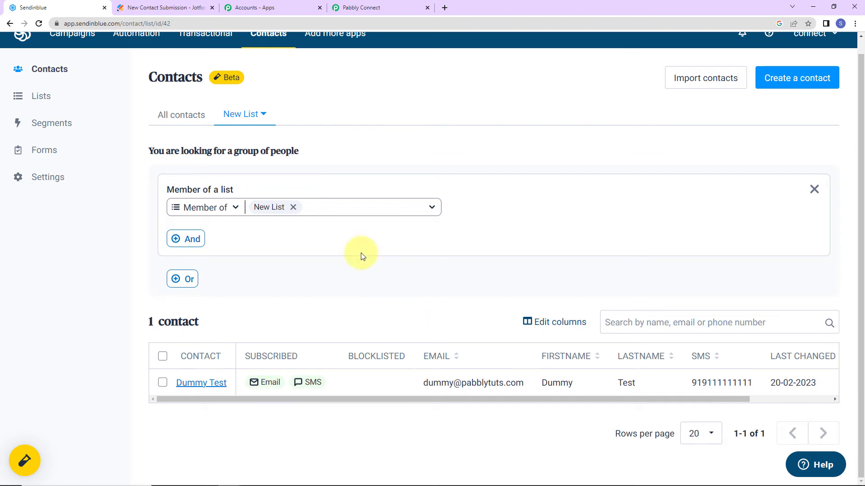
{"action": "left_click", "coordinate": [171, 8]}
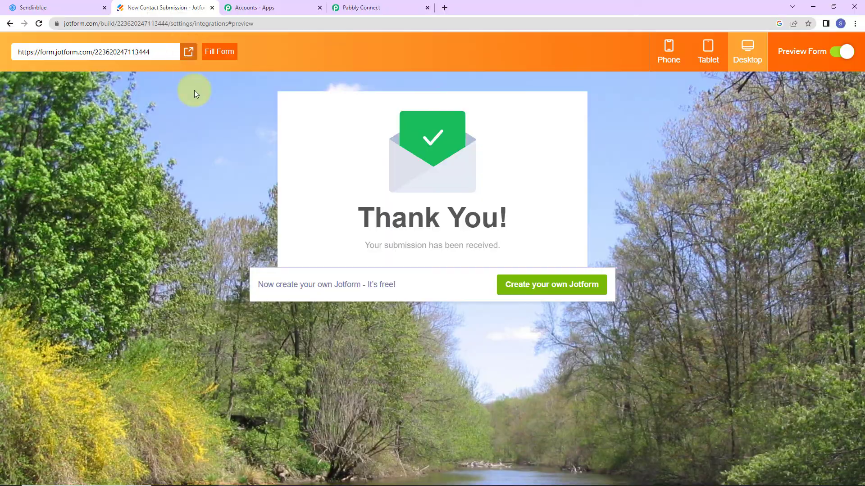
Step: On the live Jotform form, enter first name 'Test', last name, email and gender Female
{"action": "left_click", "coordinate": [188, 52]}
{"action": "left_click", "coordinate": [430, 191]}
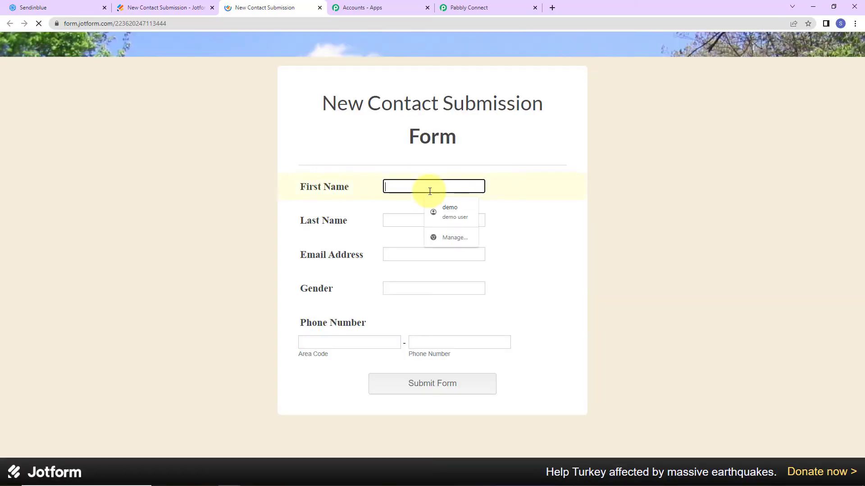
{"action": "type", "text": "Test"}
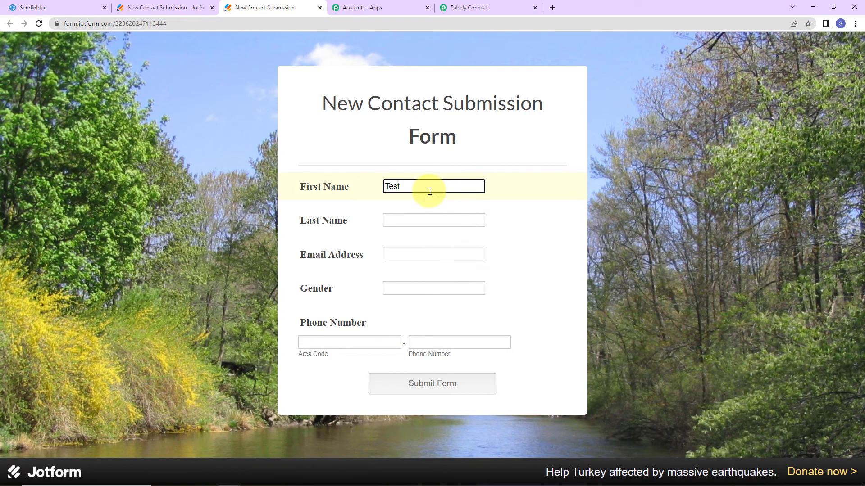
{"action": "key", "text": "Tab"}
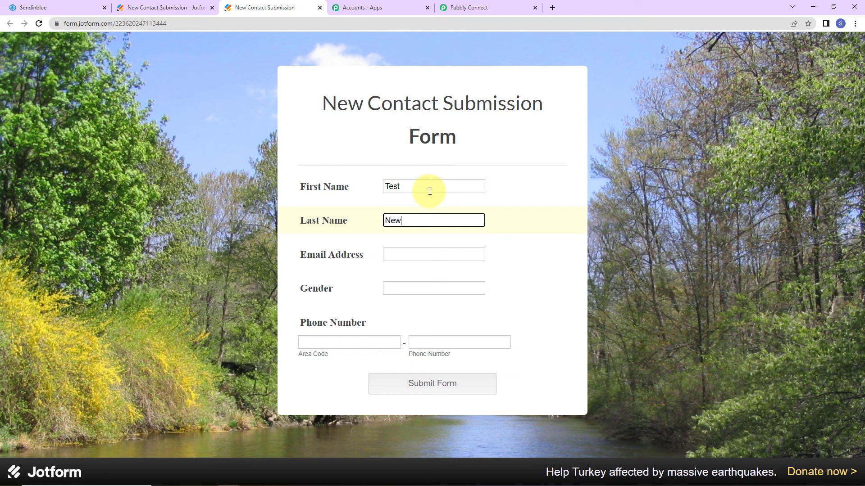
{"action": "key", "text": "Tab"}
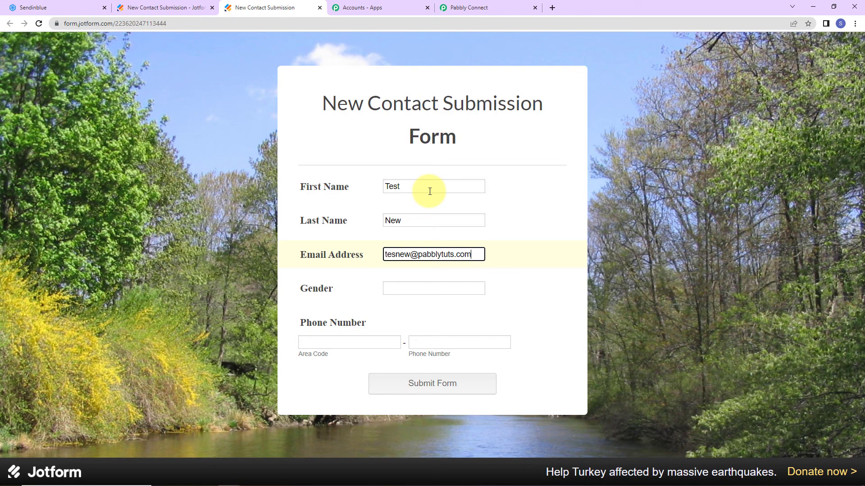
{"action": "left_click", "coordinate": [423, 286]}
{"action": "type", "text": "D"}
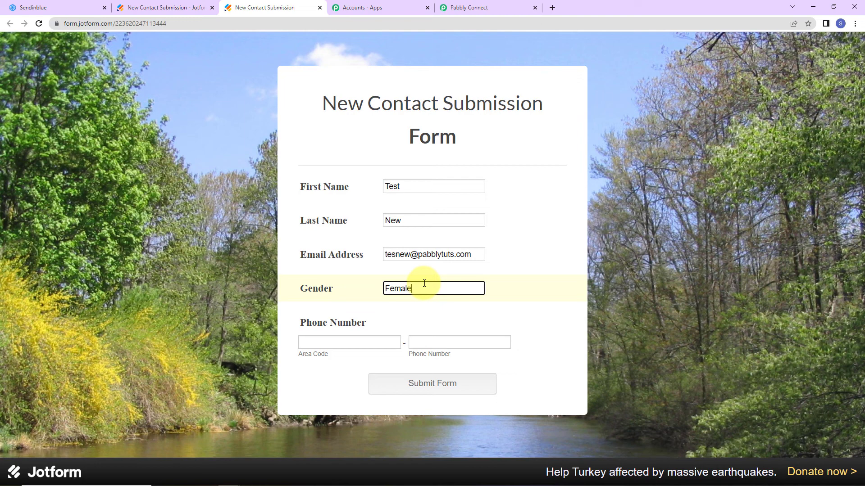
Step: Enter area code +91 and a test phone number, then submit the form
{"action": "left_click", "coordinate": [377, 341]}
{"action": "type", "text": "+"}
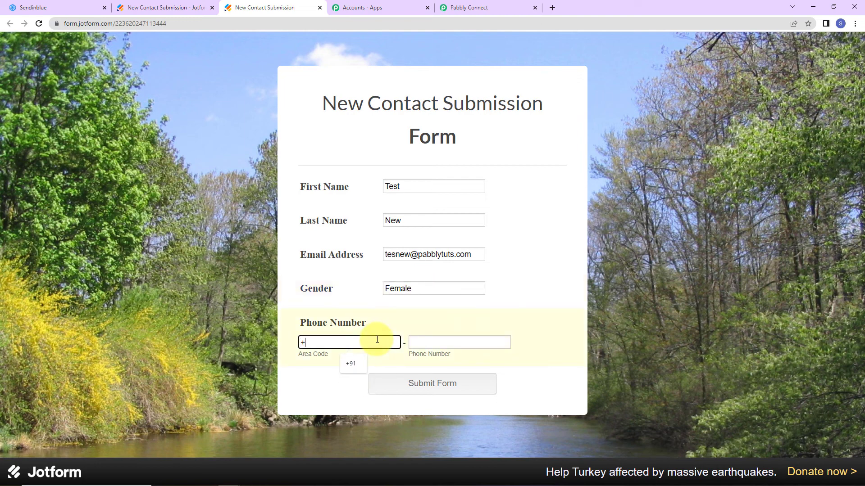
{"action": "type", "text": "91"}
{"action": "left_click", "coordinate": [420, 344]}
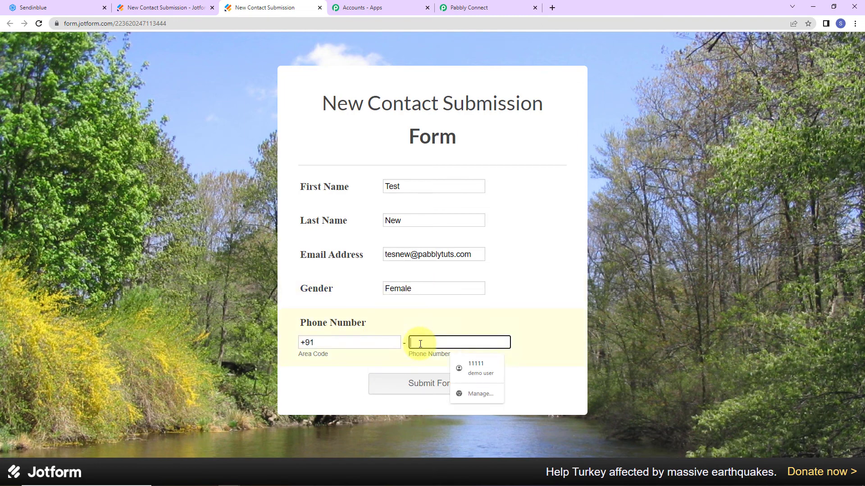
{"action": "type", "text": "9111"}
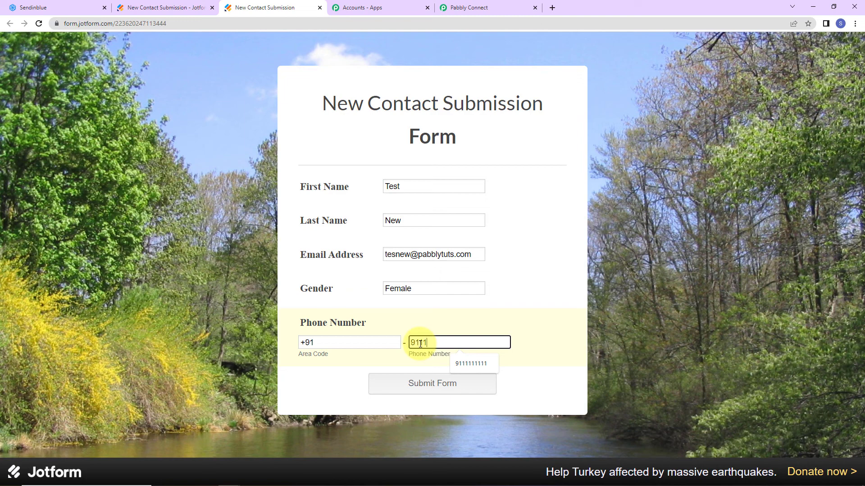
{"action": "type", "text": "111118"}
{"action": "left_click", "coordinate": [439, 383]}
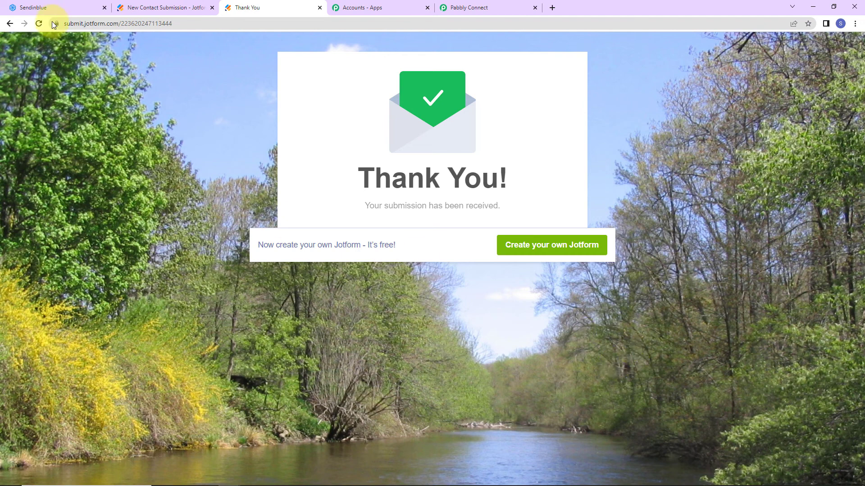
{"action": "left_click", "coordinate": [56, 8]}
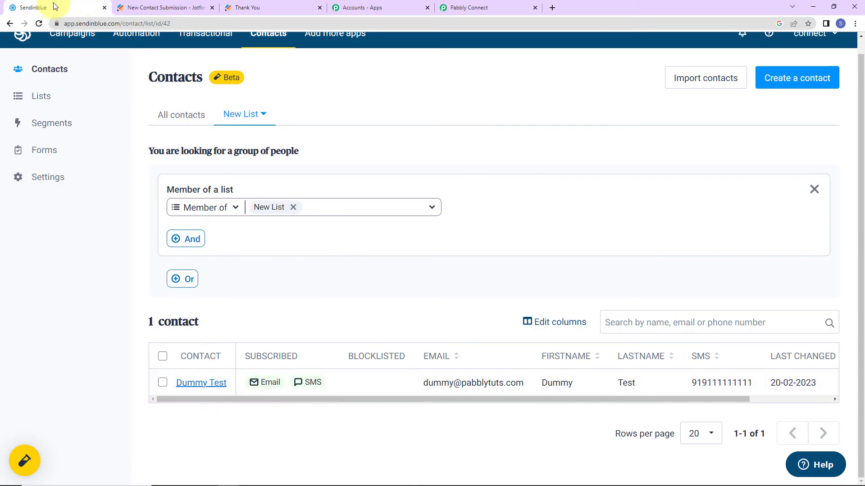
Step: Reload Sendinblue's New List to show the new submission, bringing it to 2 contacts
{"action": "left_click", "coordinate": [38, 23]}
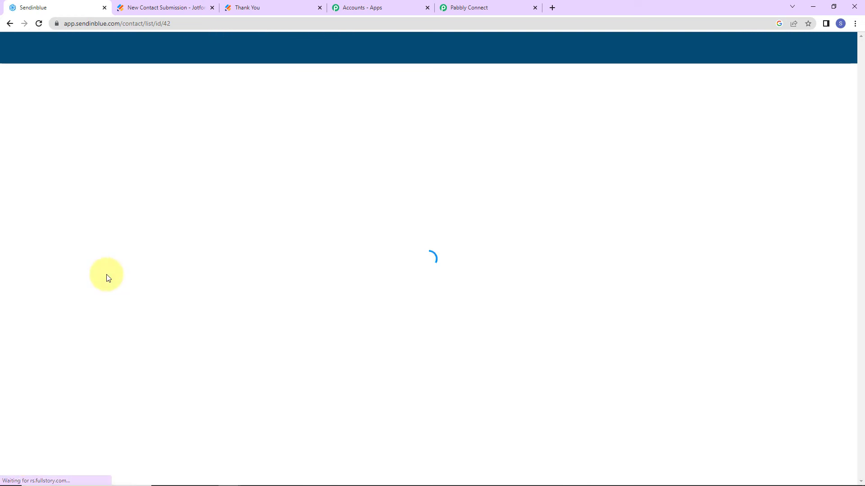
{"action": "scroll", "coordinate": [108, 278], "scroll_direction": "down", "scroll_amount": 1}
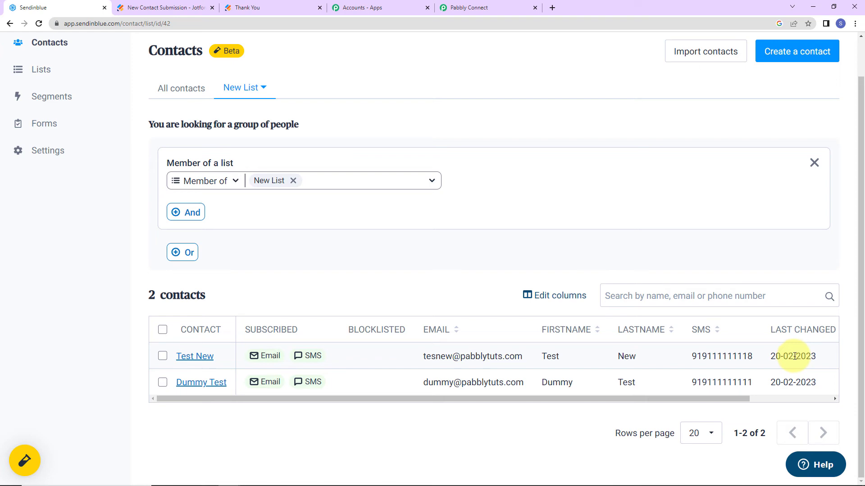
{"action": "left_click", "coordinate": [464, 8]}
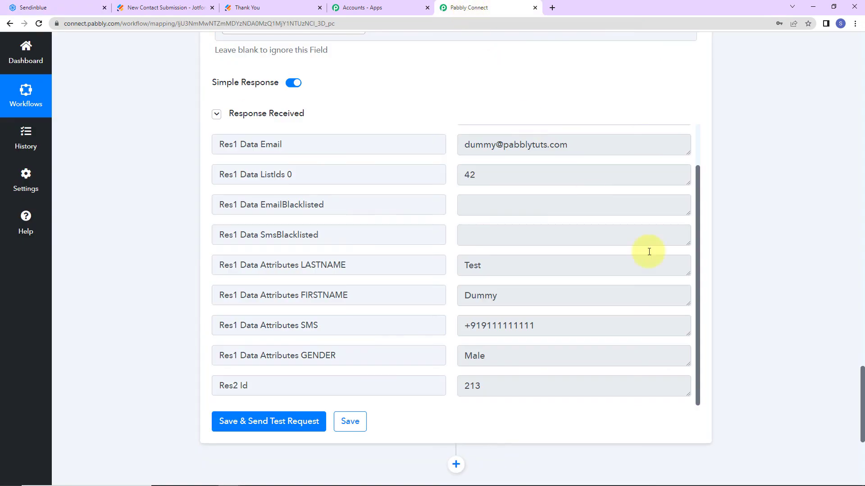
Step: Collapse the JotForm New Response trigger and Sendinblue Create Contact action cards
{"action": "left_click_drag", "start_coordinate": [863, 394], "coordinate": [843, 19]}
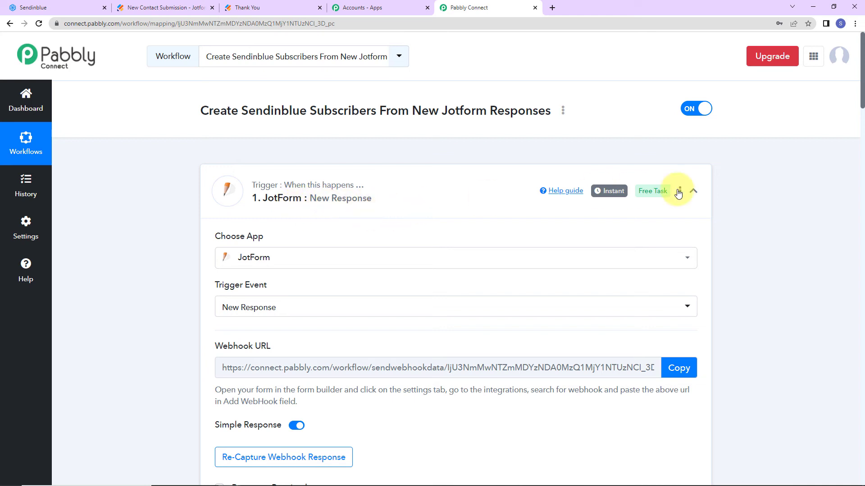
{"action": "left_click", "coordinate": [693, 191]}
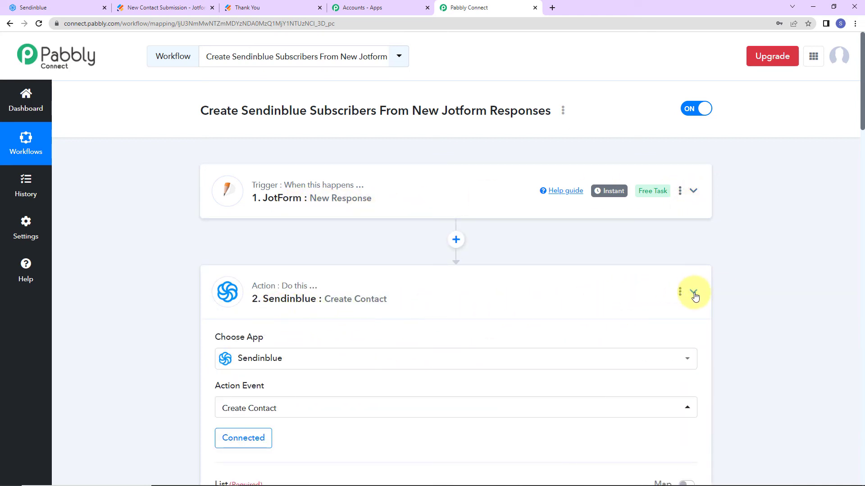
{"action": "left_click", "coordinate": [693, 292]}
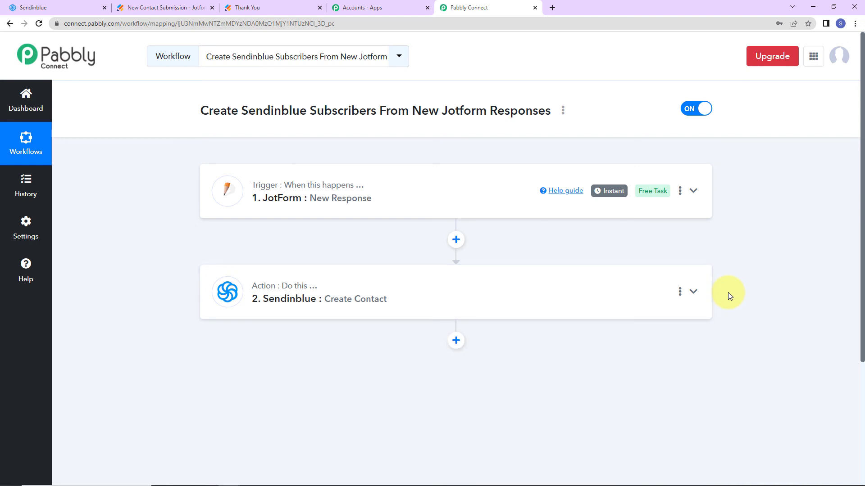